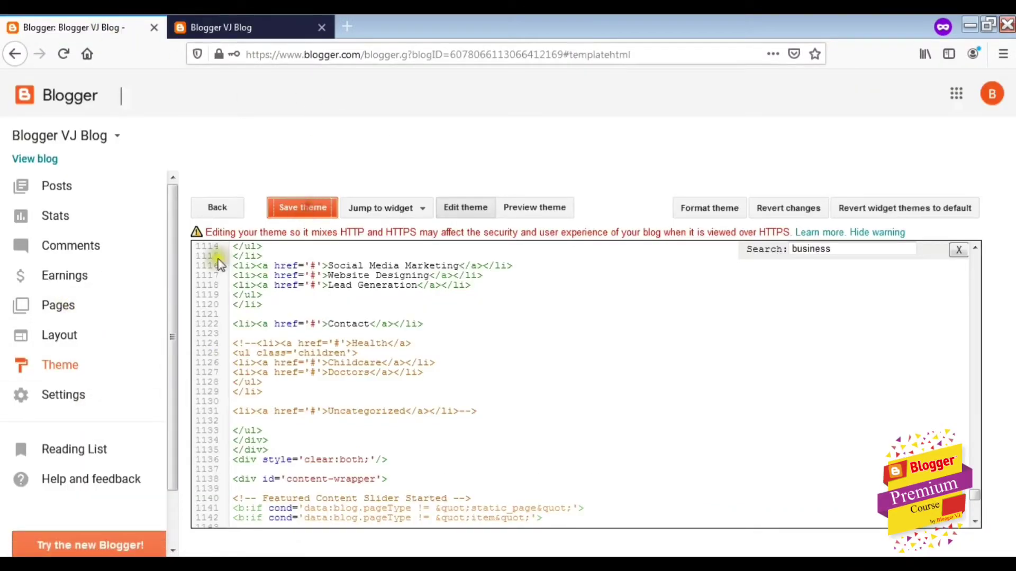
Open the blog's Pages list in a new browser tab and switch to it.
right_click(62, 308)
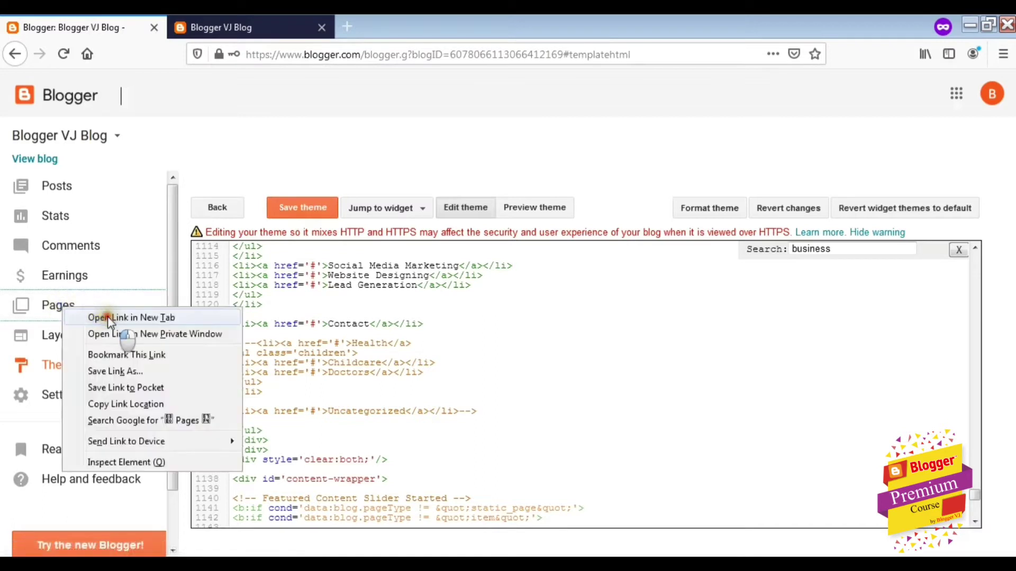
left_click(102, 318)
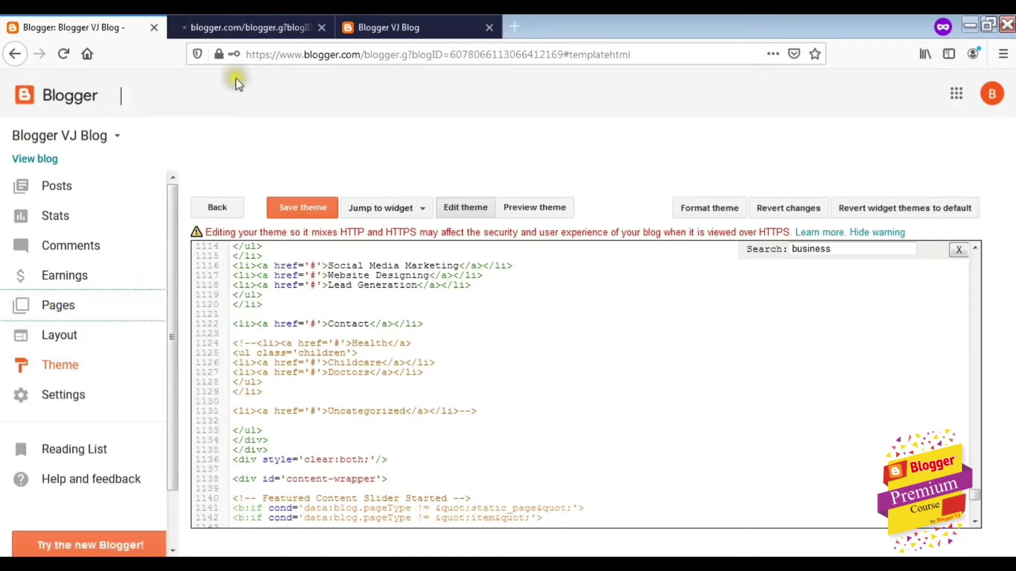
left_click(265, 27)
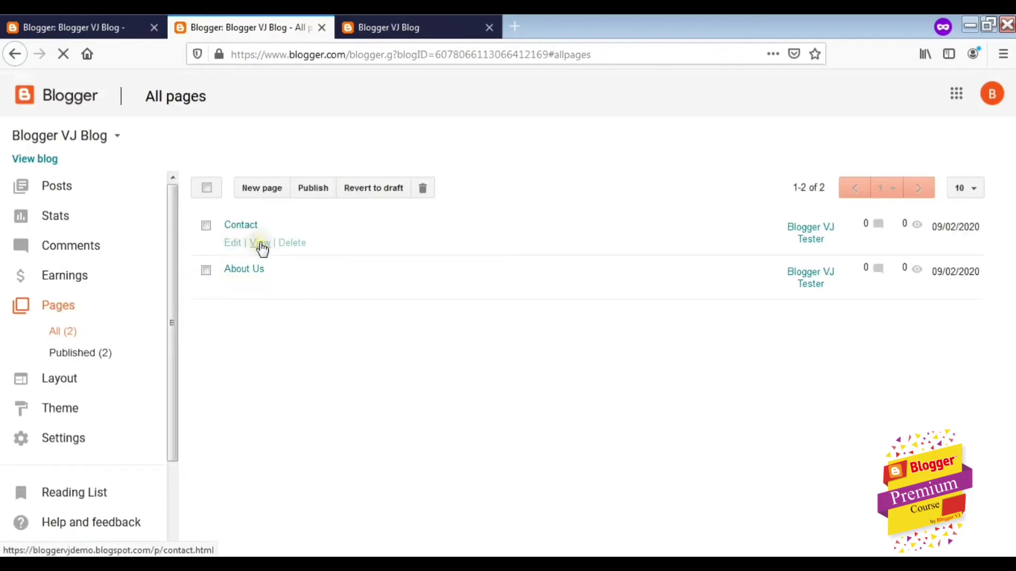
View the published About Us page in a new browser tab and copy its web address.
left_click(266, 289)
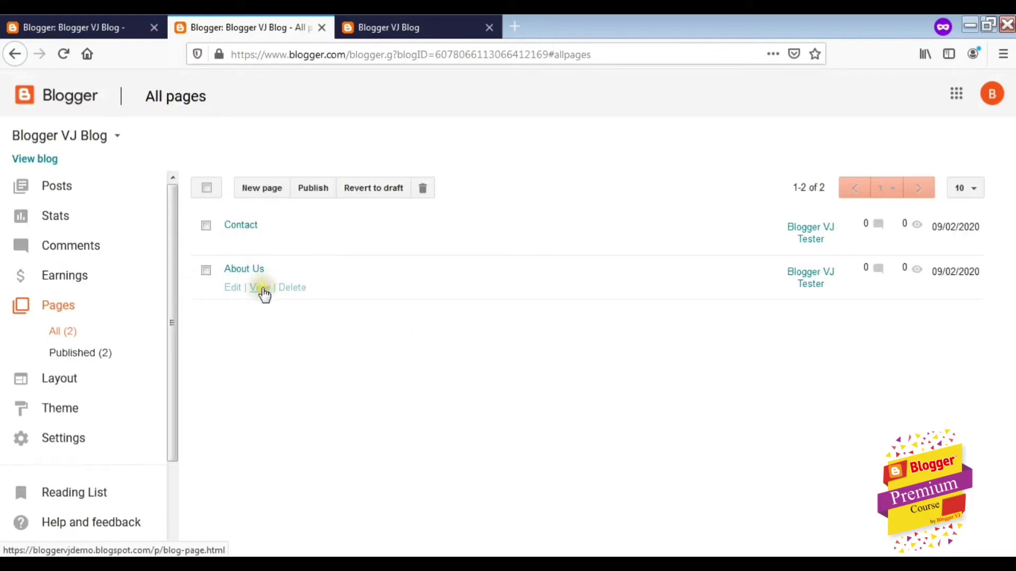
right_click(262, 294)
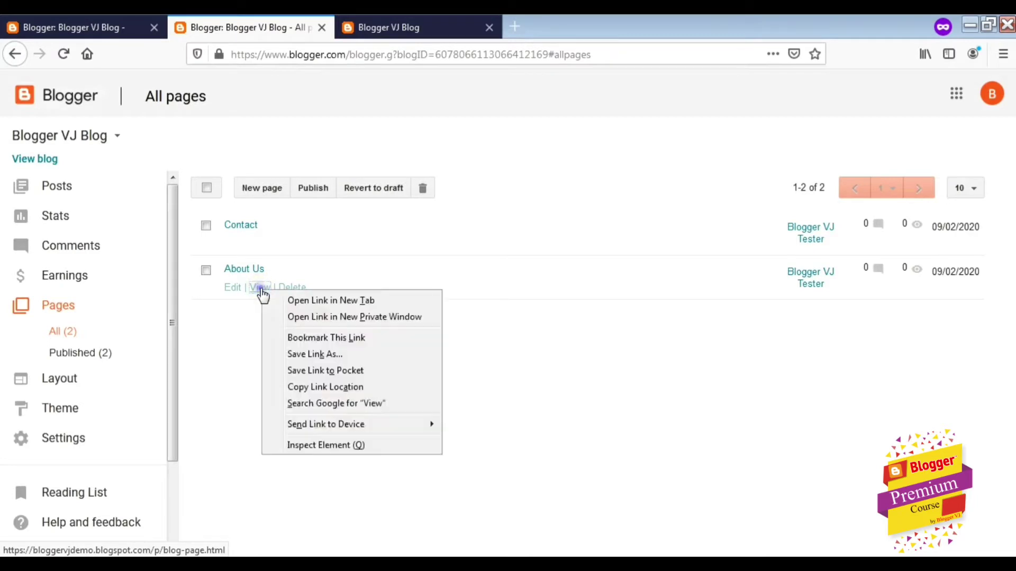
left_click(347, 387)
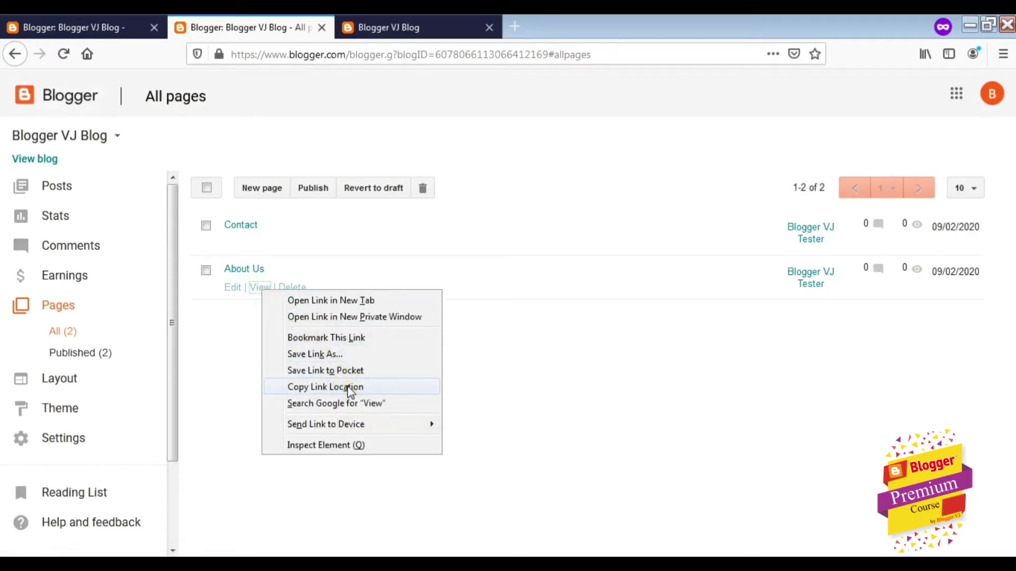
left_click(344, 301)
left_click(431, 17)
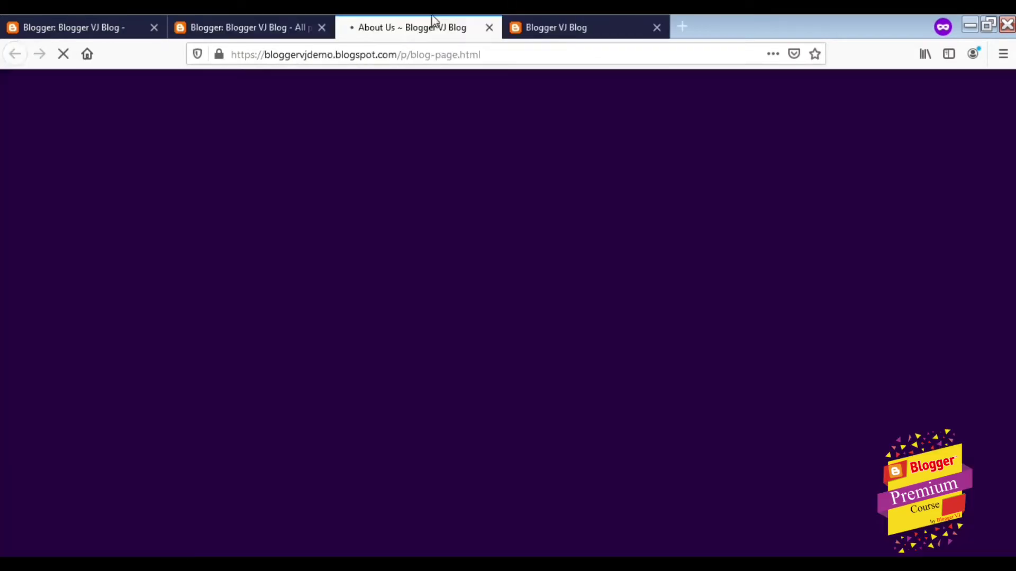
left_click(516, 54)
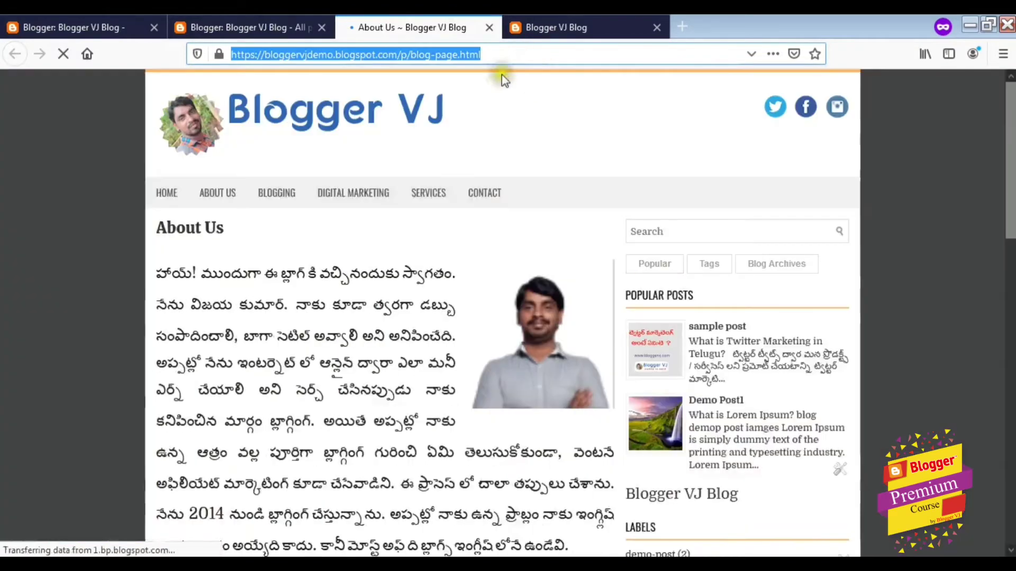
right_click(414, 53)
left_click(448, 100)
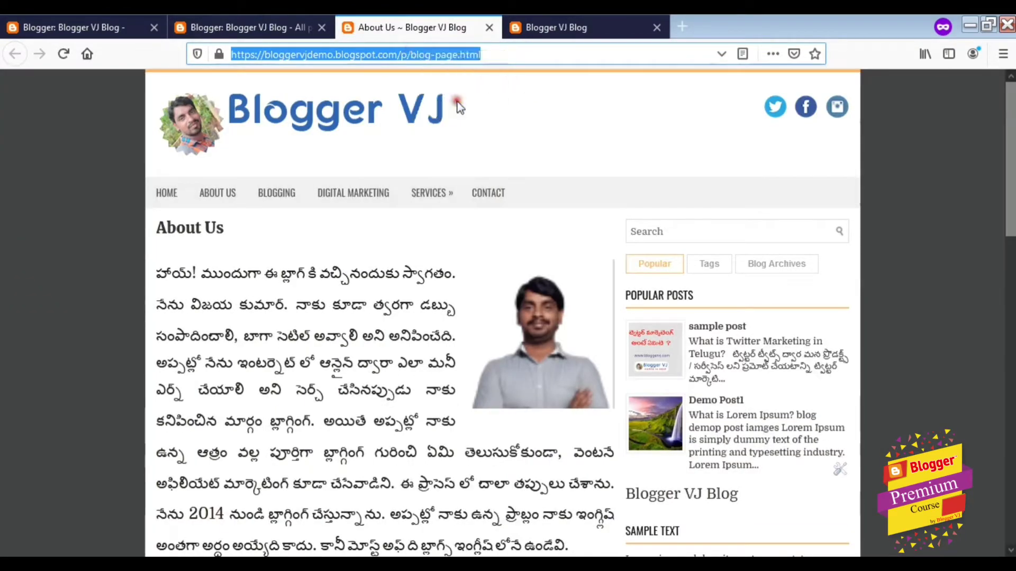
left_click(81, 27)
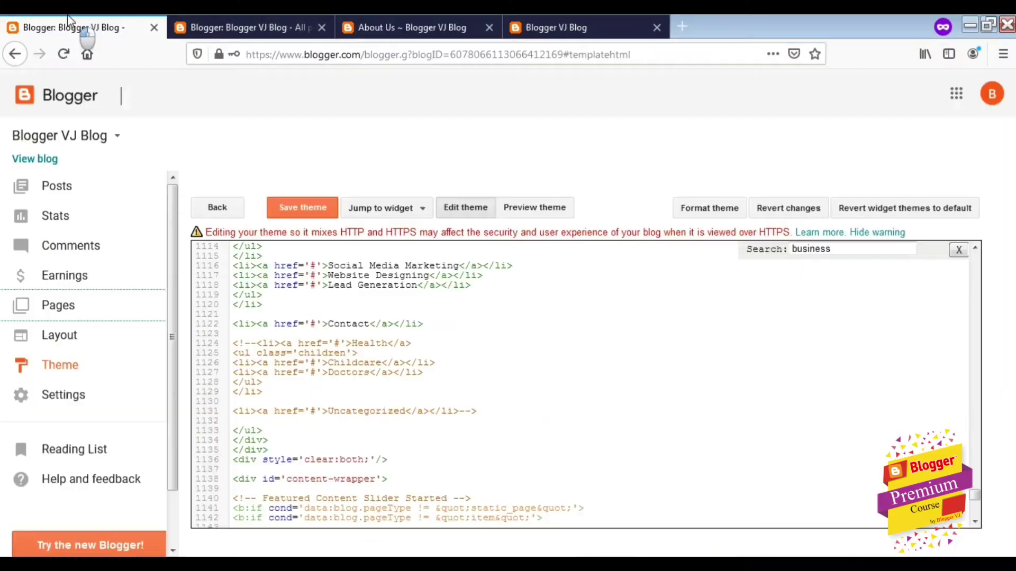
scroll(480, 358, "up", 3)
scroll(480, 359, "up", 1)
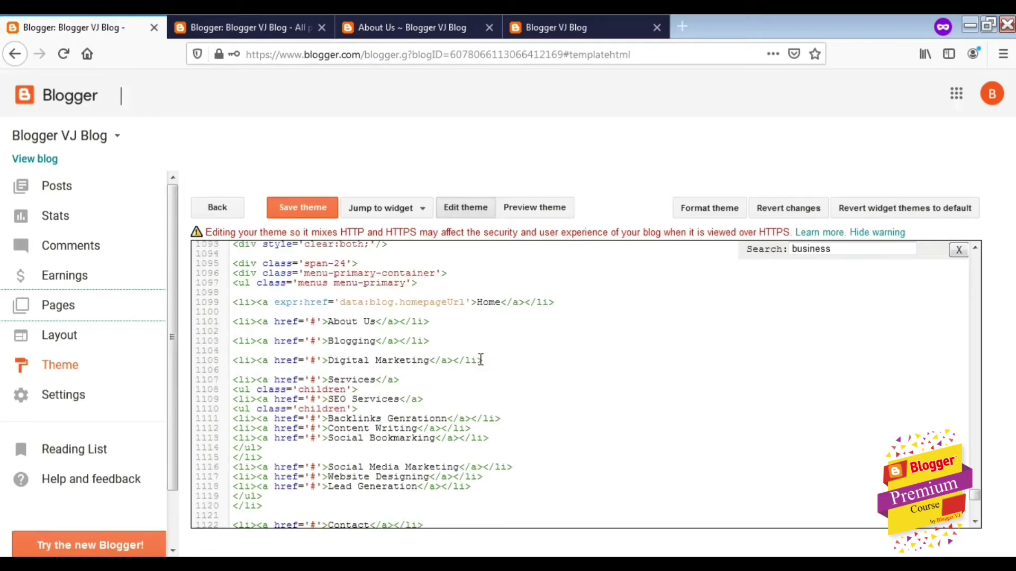
left_click(311, 322)
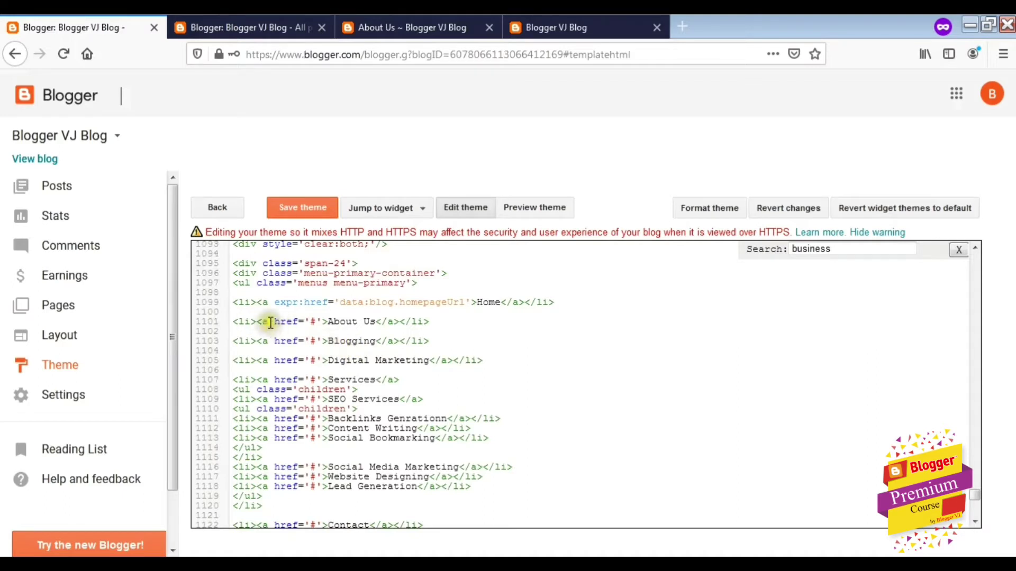
double_click(300, 317)
left_click(314, 322)
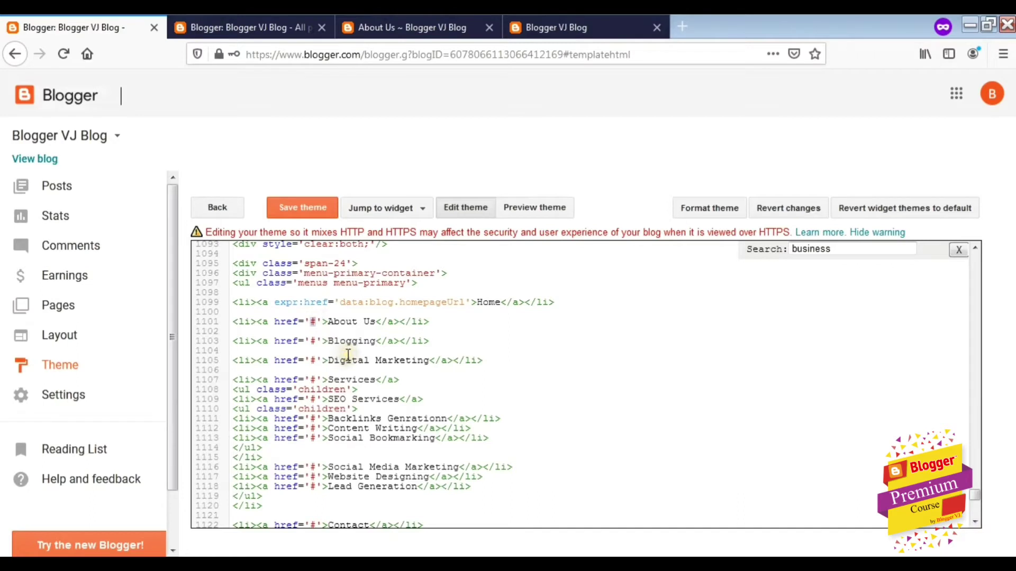
scroll(348, 356, "down", 3)
key("ctrl+v")
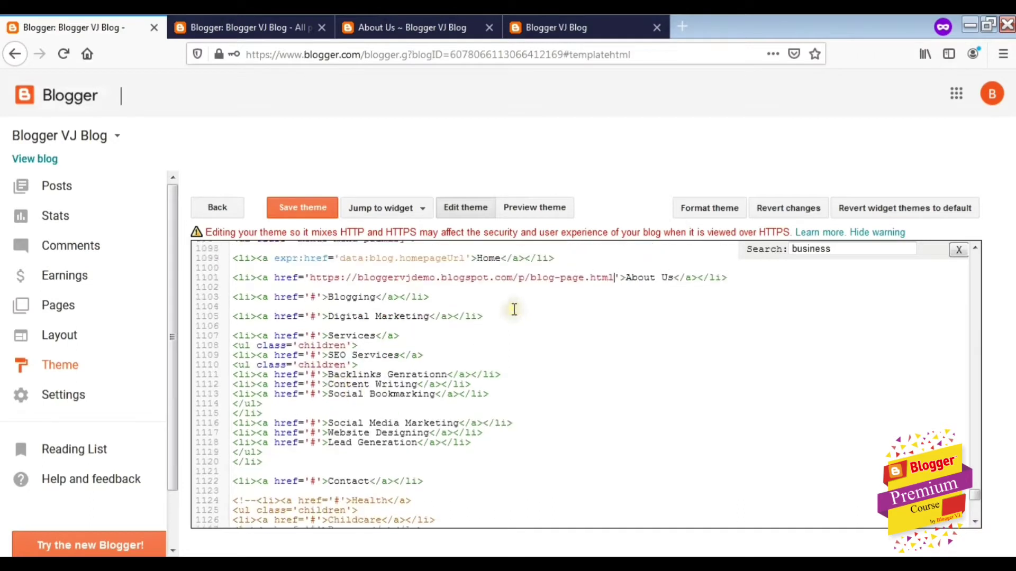
scroll(352, 295, "up", 2)
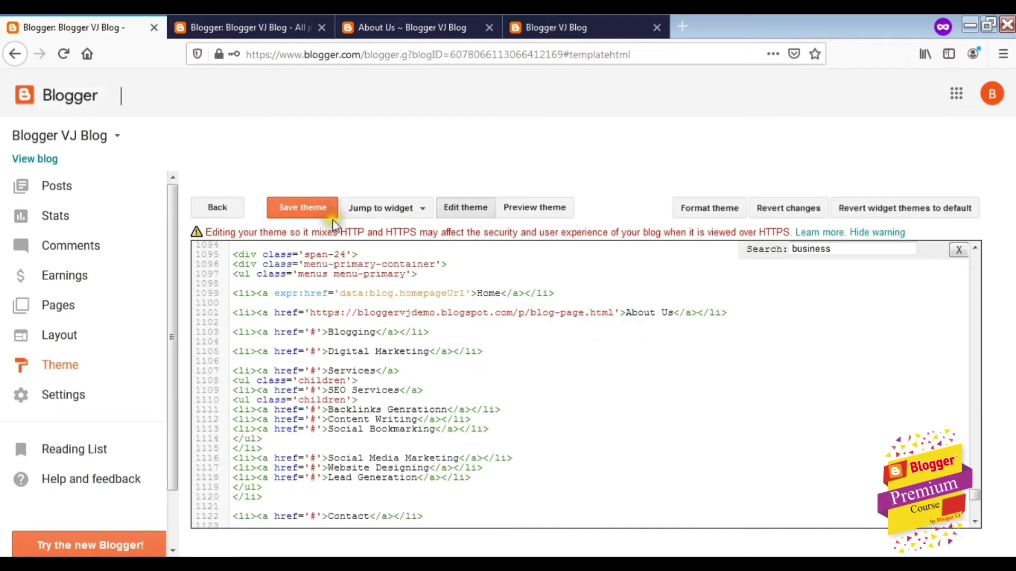
left_click(309, 210)
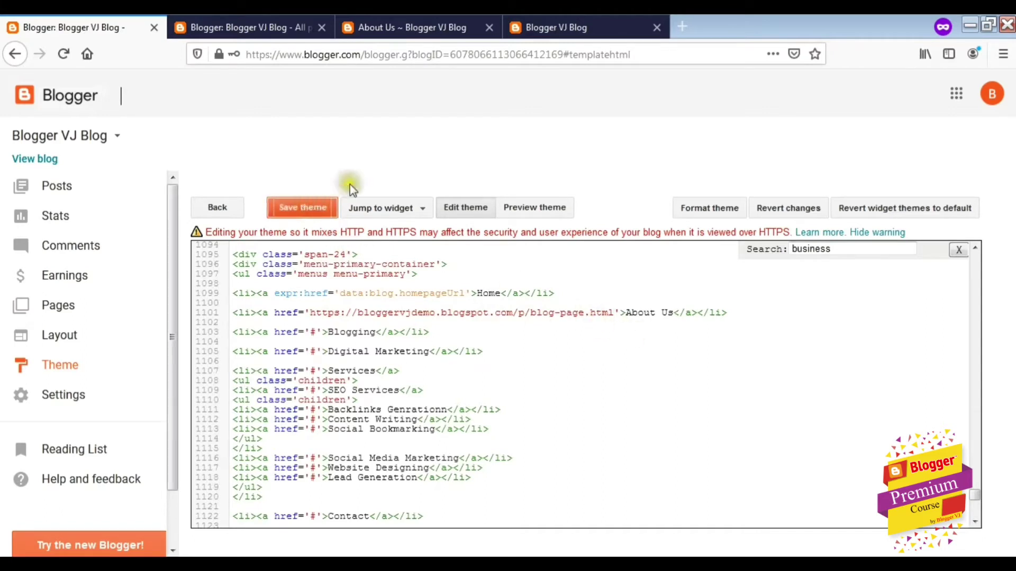
Reload the live blog and test the About Us item in its navigation menu.
left_click(461, 27)
left_click(551, 26)
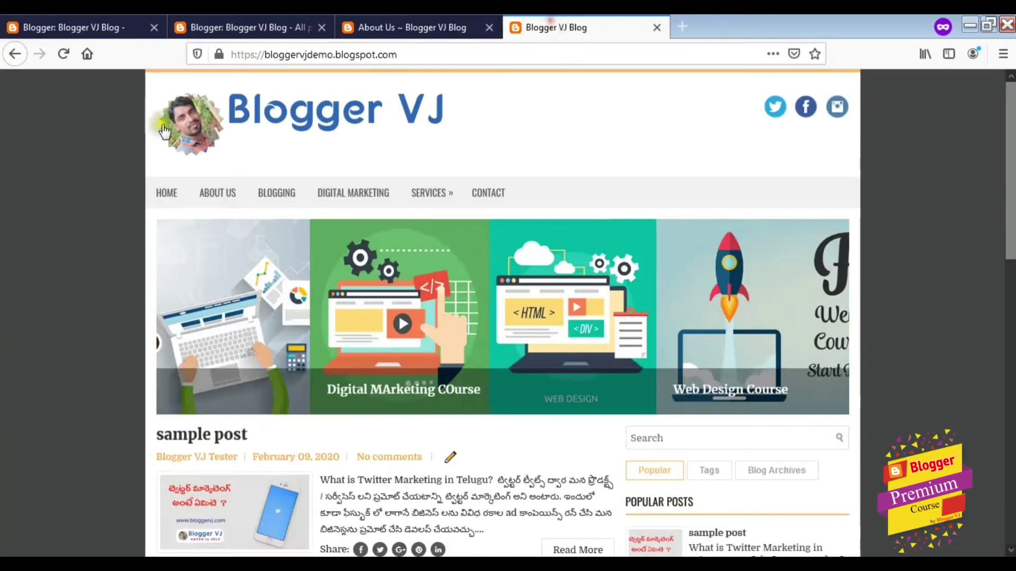
left_click(63, 53)
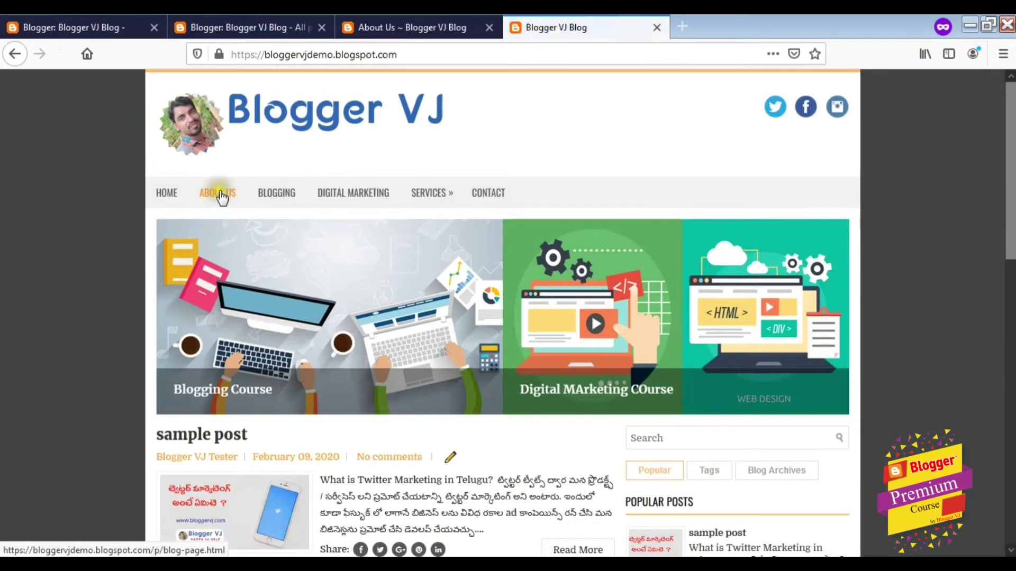
left_click(224, 197)
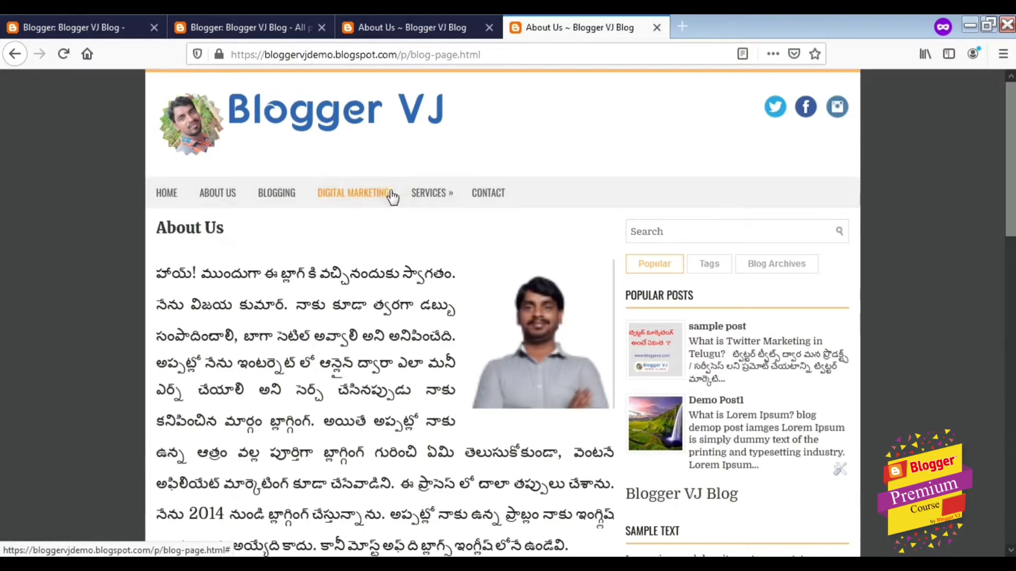
Copy the view link of the Contact page from the Pages list.
left_click(418, 22)
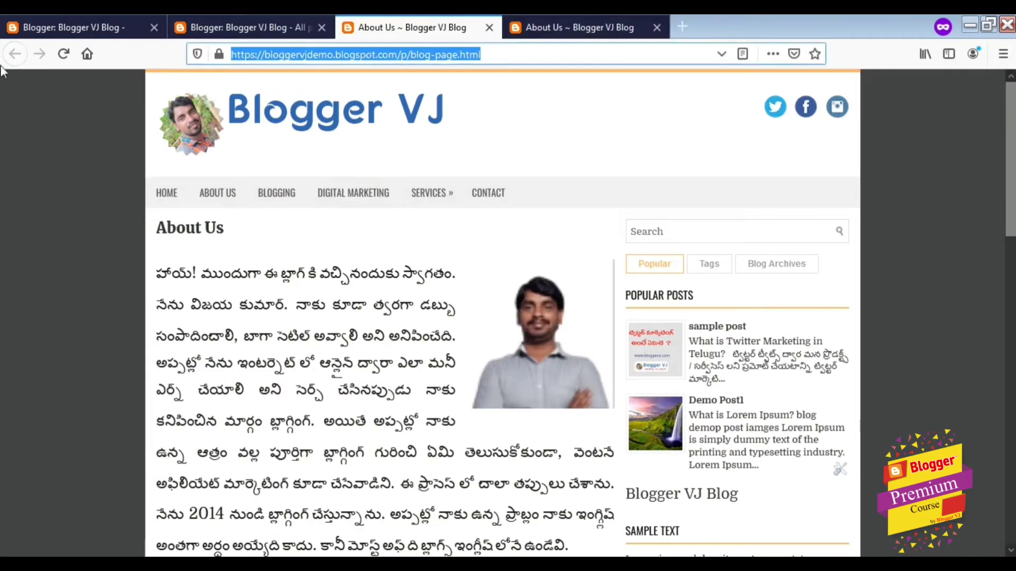
left_click(286, 27)
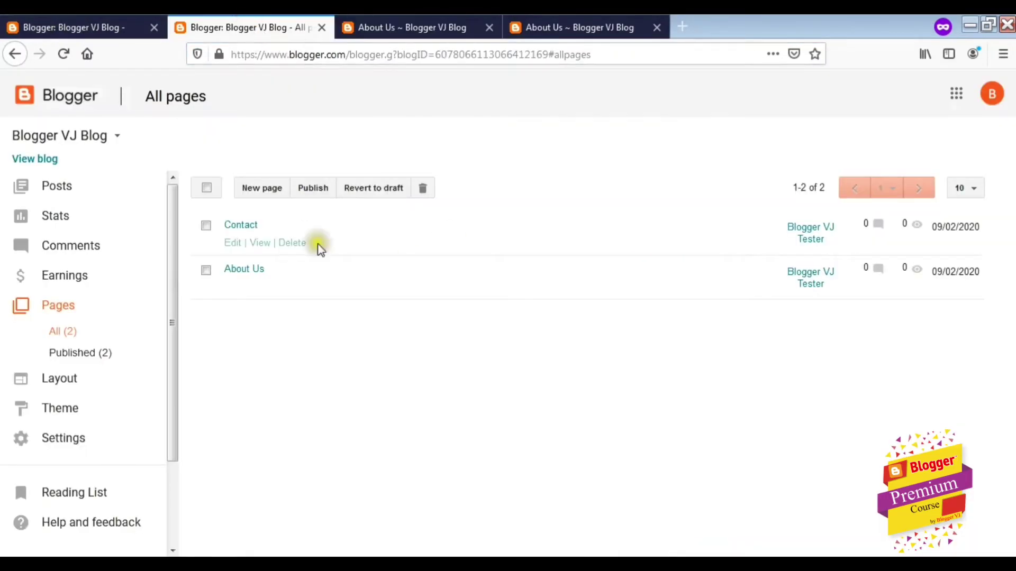
right_click(264, 241)
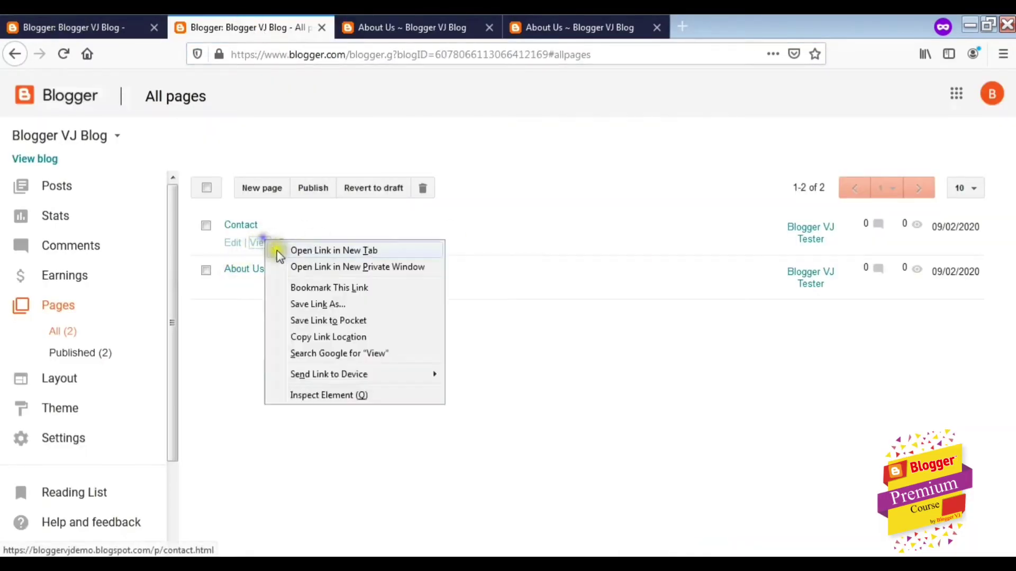
left_click(334, 338)
left_click(74, 26)
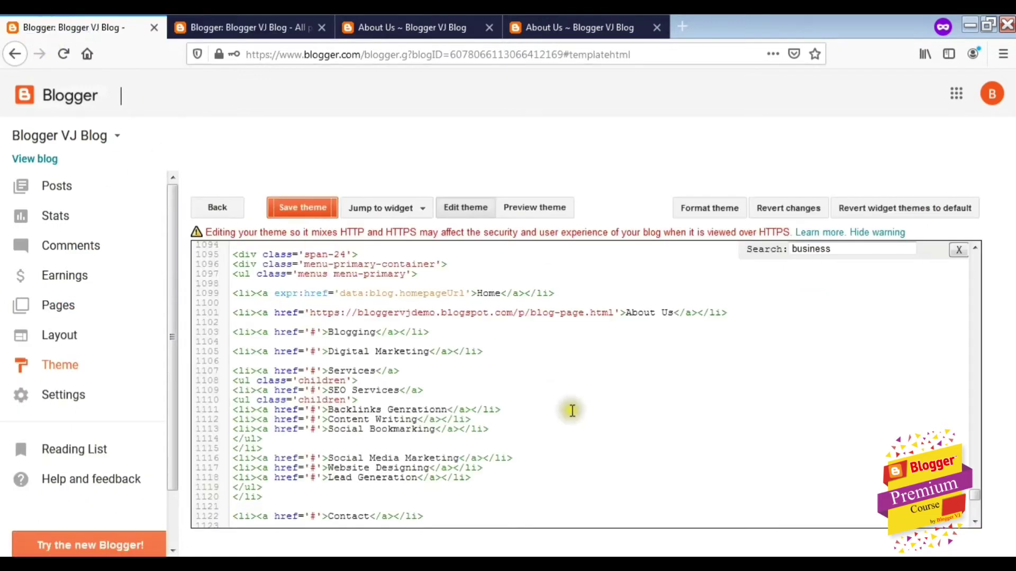
scroll(527, 383, "down", 2)
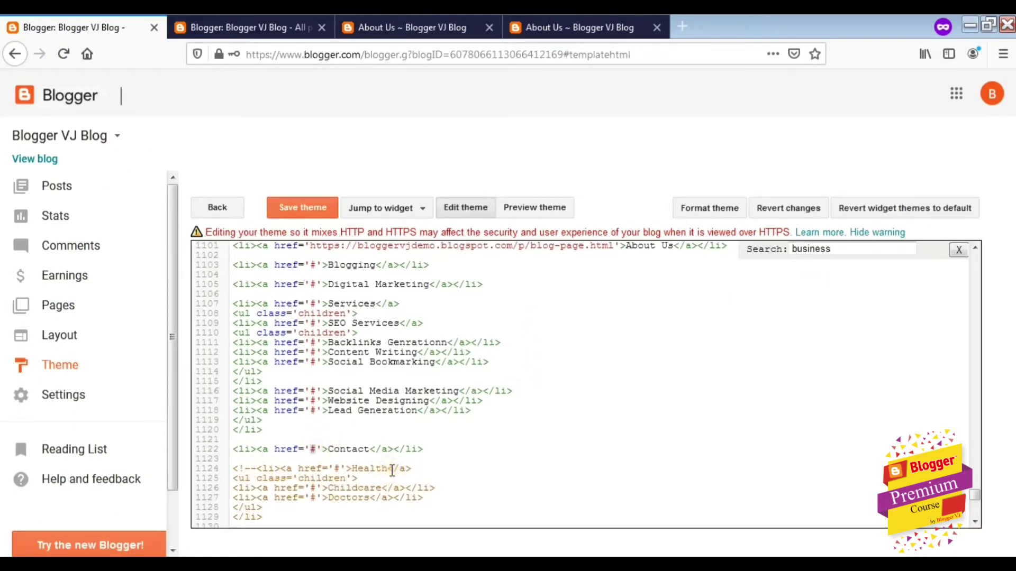
key("ctrl+v")
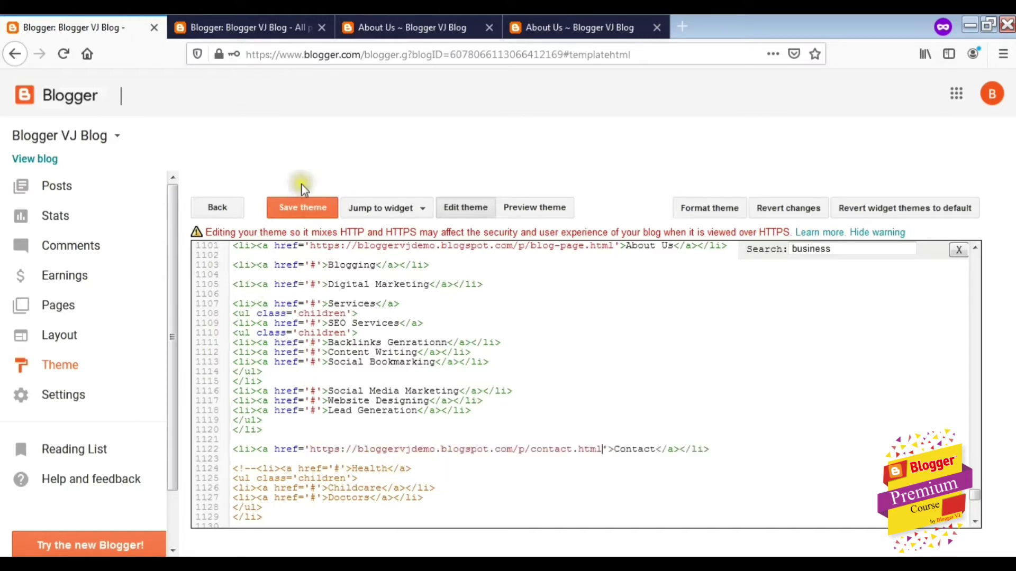
left_click(316, 211)
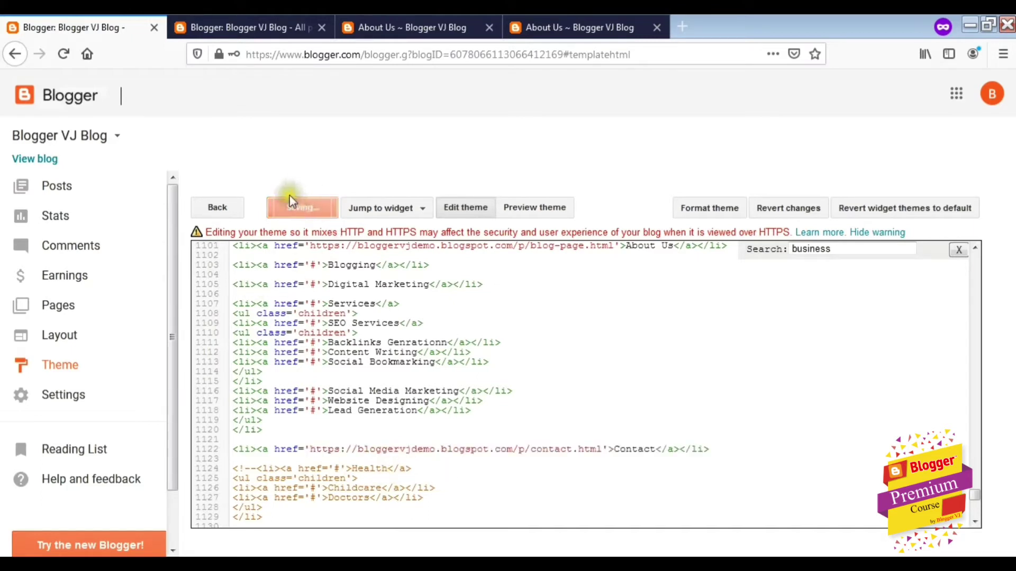
Reload the live blog and test the Contact item in its navigation menu.
left_click(593, 28)
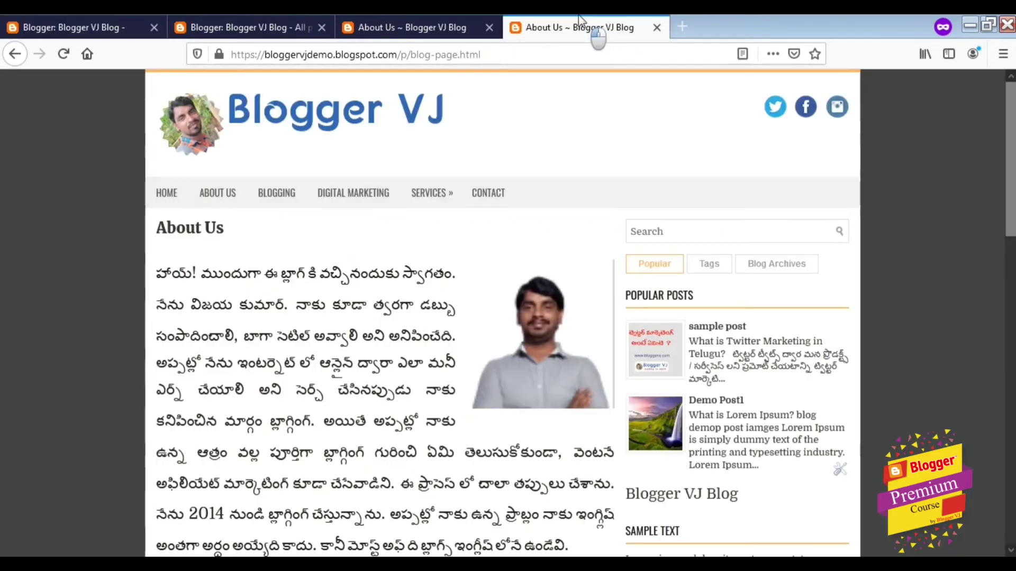
left_click(64, 54)
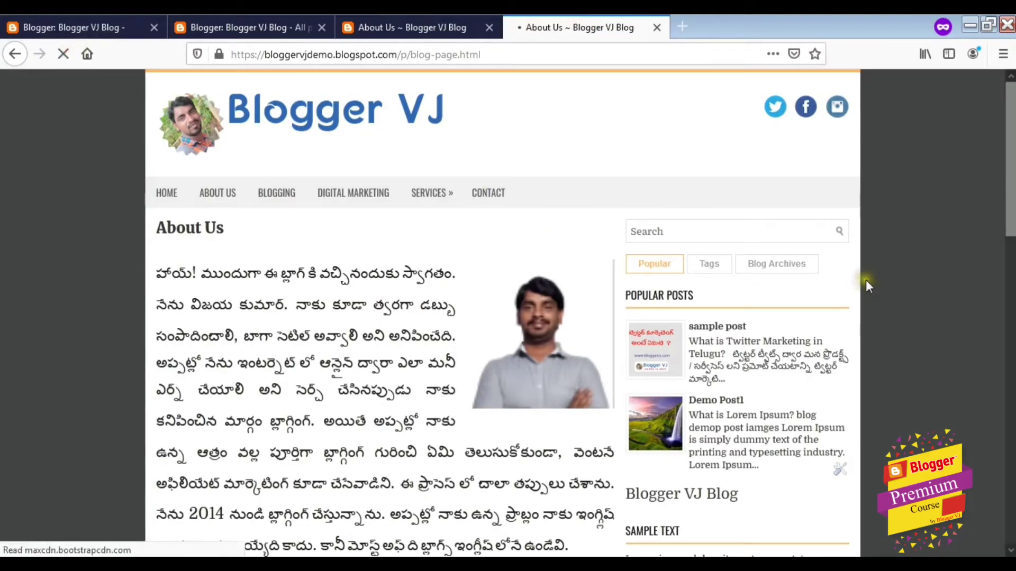
left_click(494, 195)
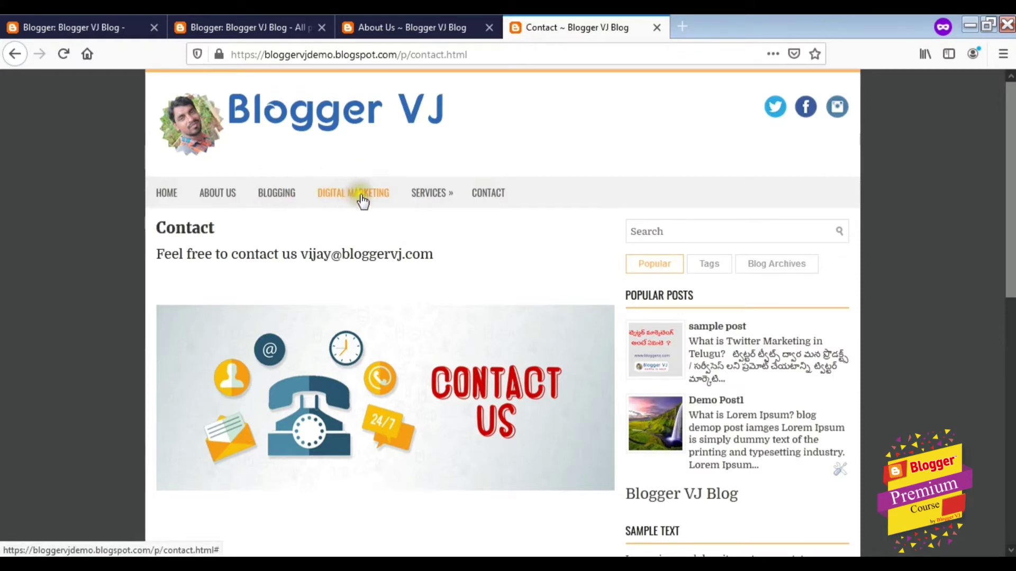
Close the extra About Us tab and open Demo Post1 from the blog's posts for editing.
left_click(398, 24)
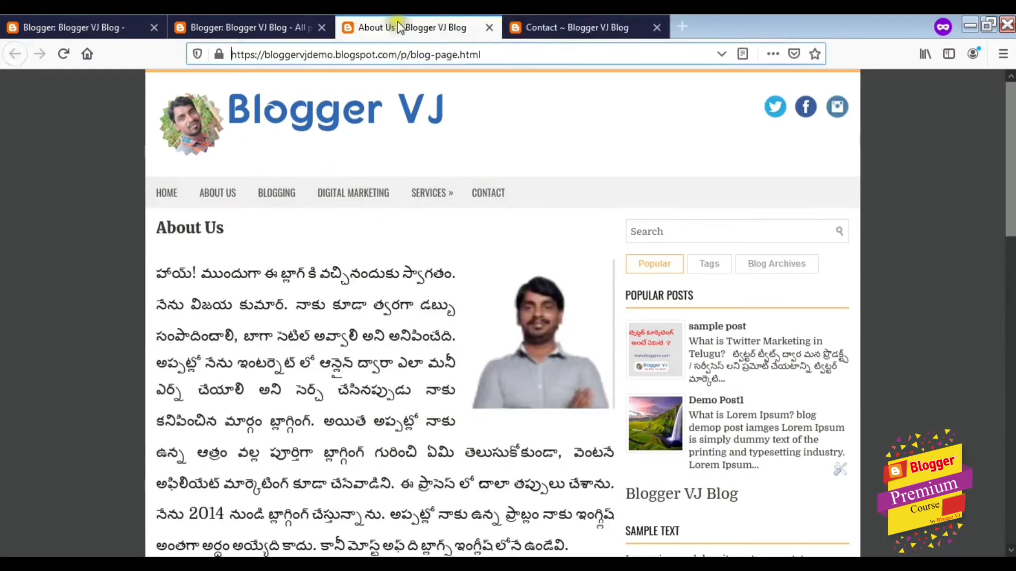
left_click(488, 27)
left_click(280, 21)
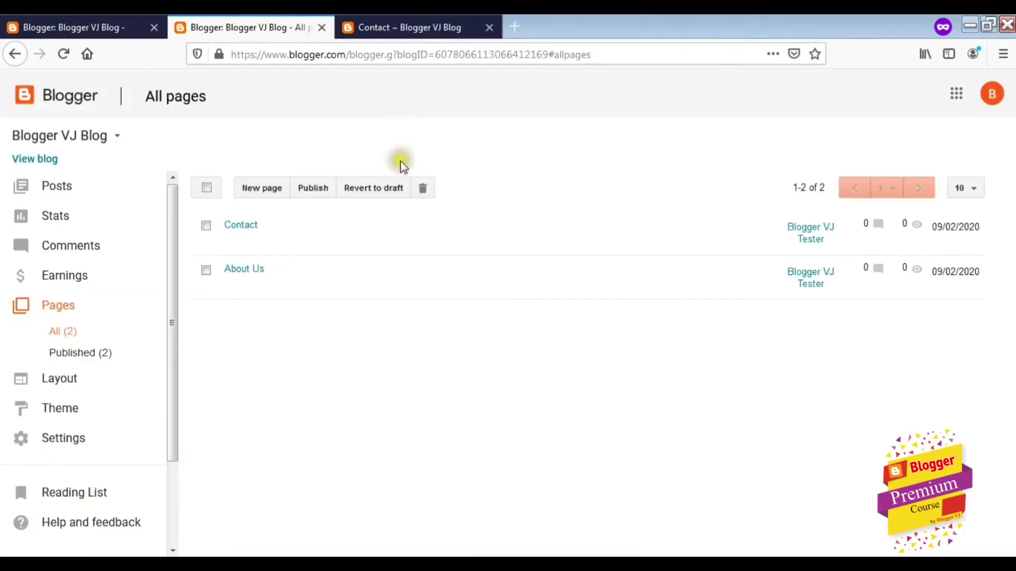
left_click(107, 182)
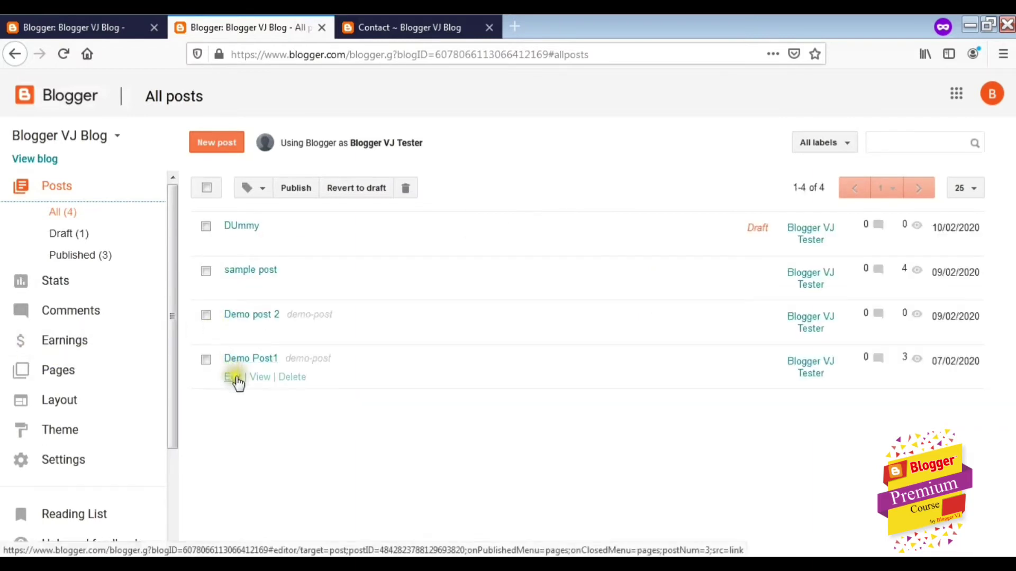
left_click(235, 378)
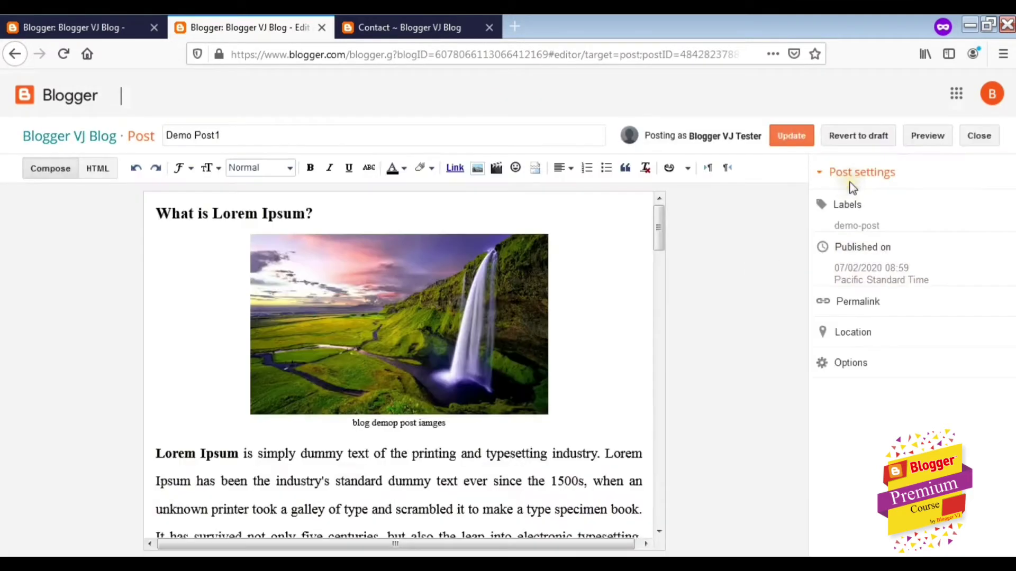
Replace Demo Post1's label with blogging and update the post.
left_click(871, 215)
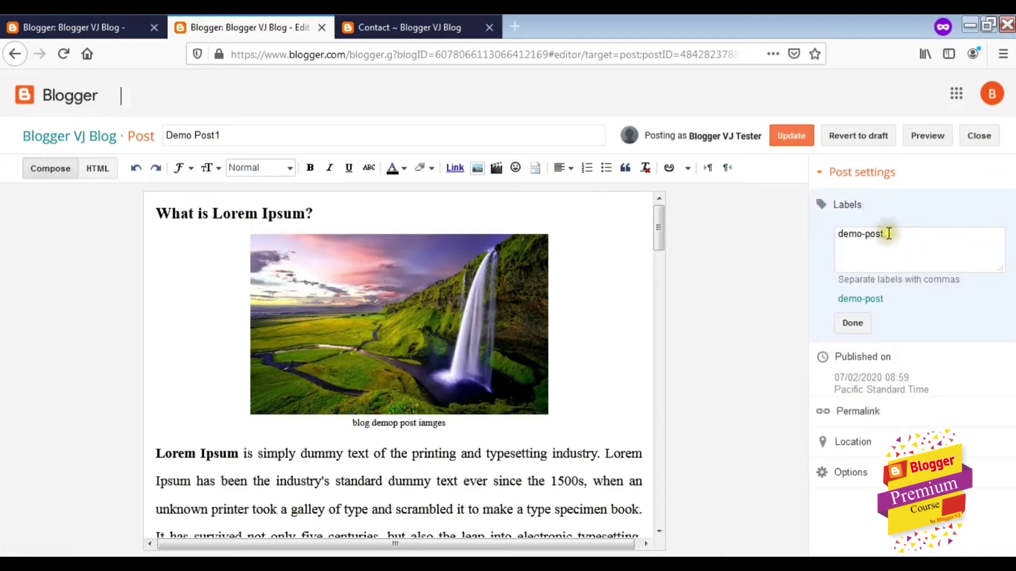
left_click_drag(892, 235, 799, 227)
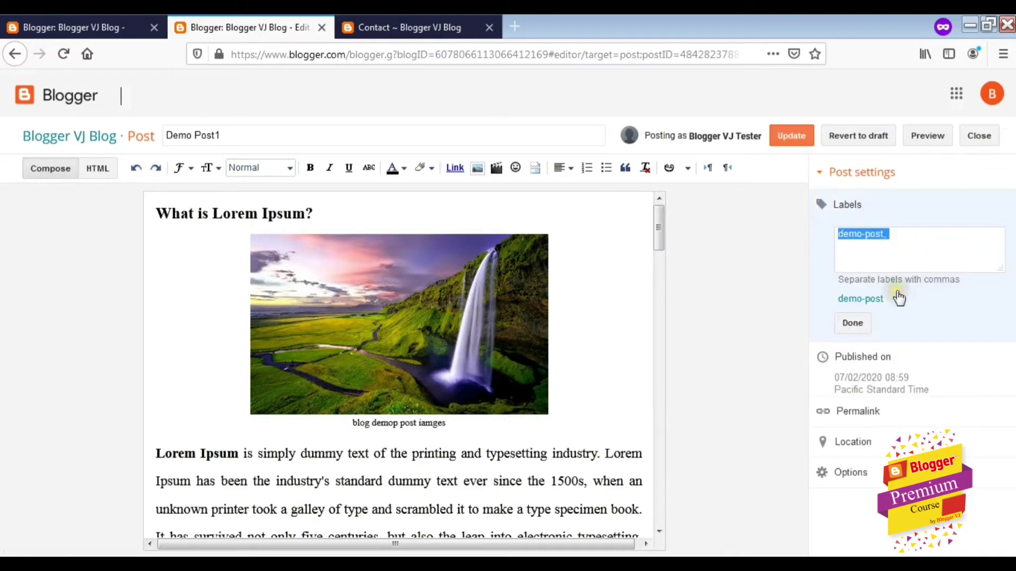
type("blogging")
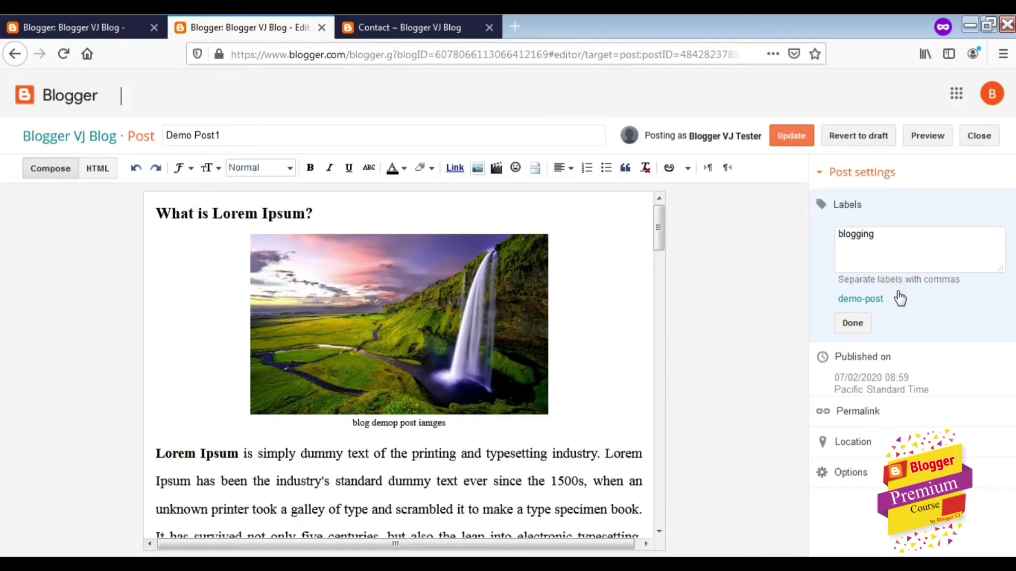
left_click(868, 326)
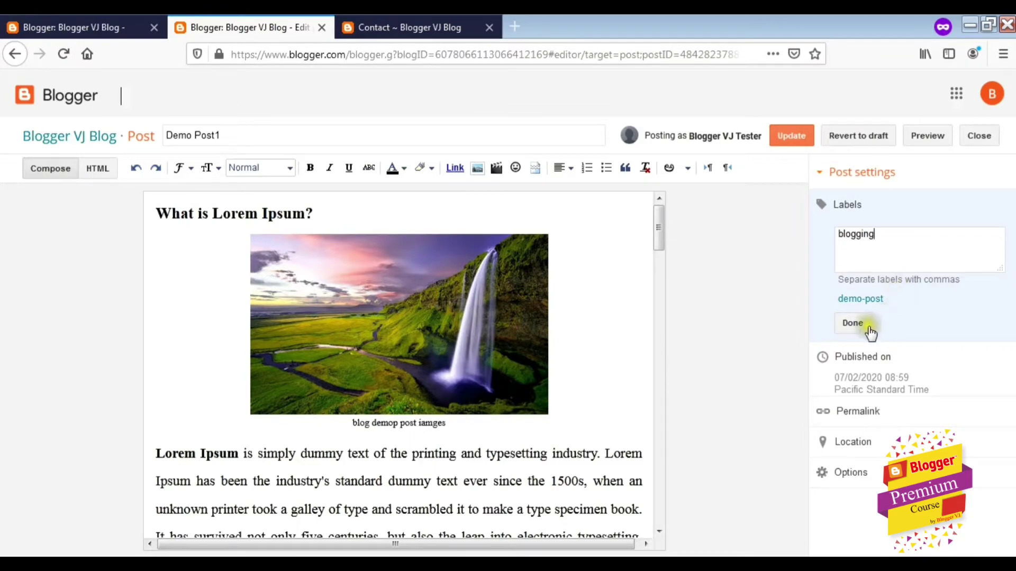
left_click(792, 138)
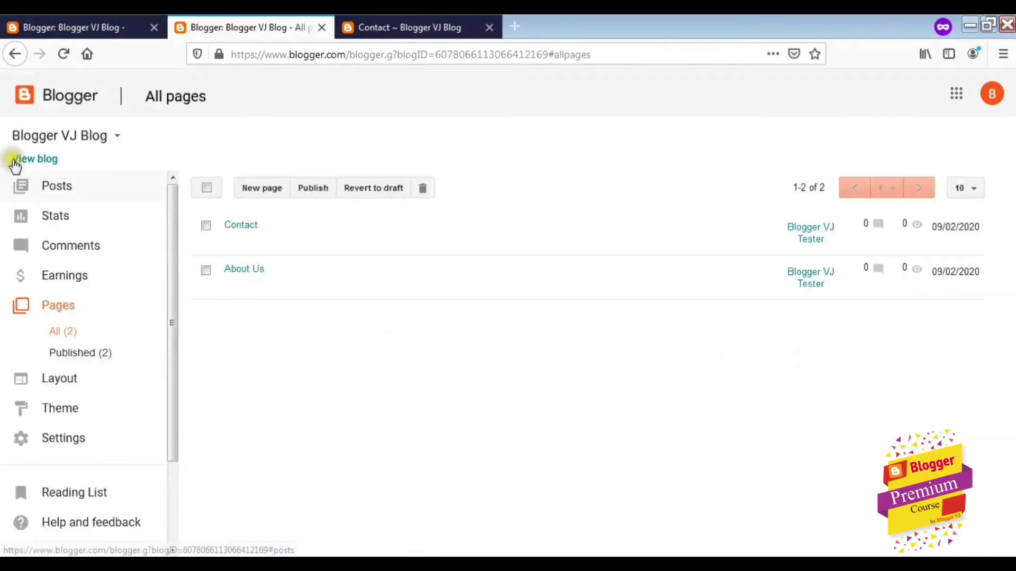
Open Demo post 2 from the posts list, replace its label with digital-marketing, and update the post.
left_click(59, 191)
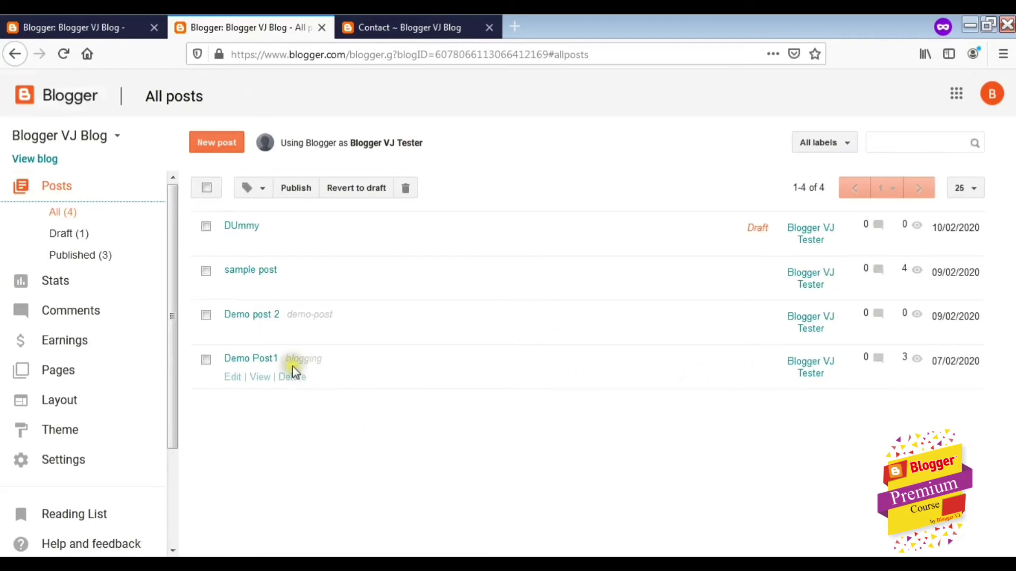
left_click(233, 337)
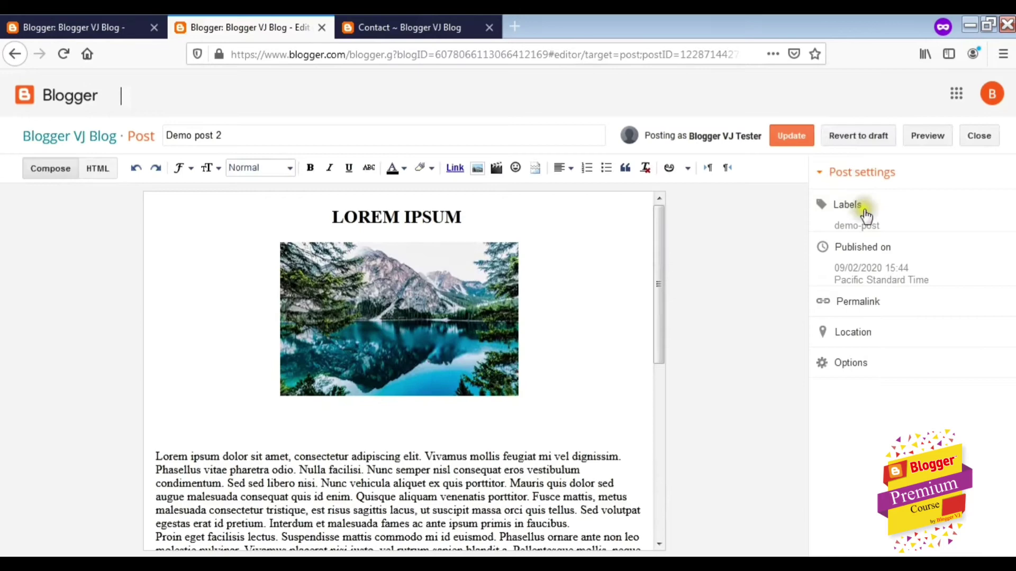
left_click(866, 214)
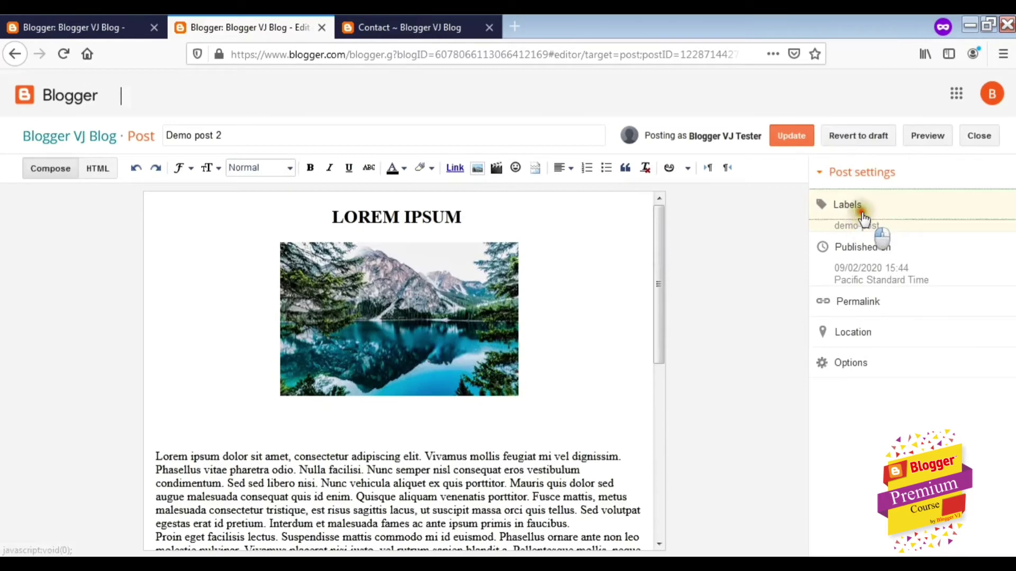
left_click_drag(903, 231, 792, 232)
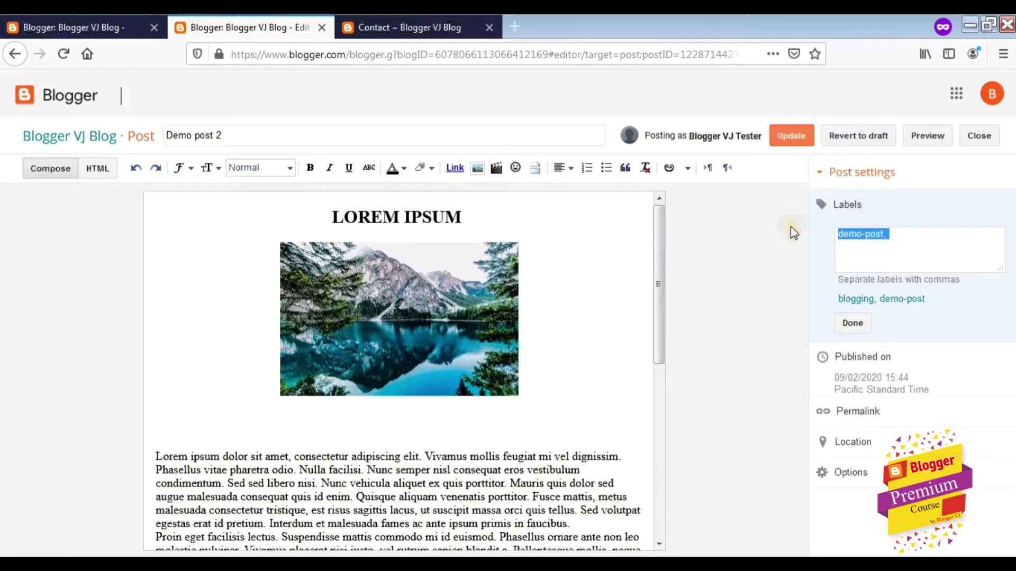
type("digital")
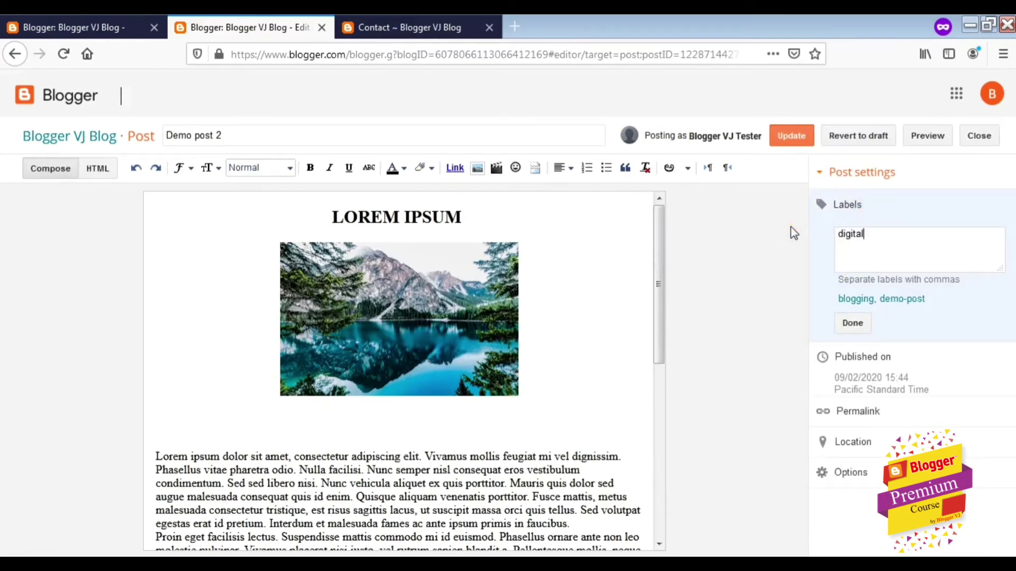
type("-marketing")
left_click(852, 324)
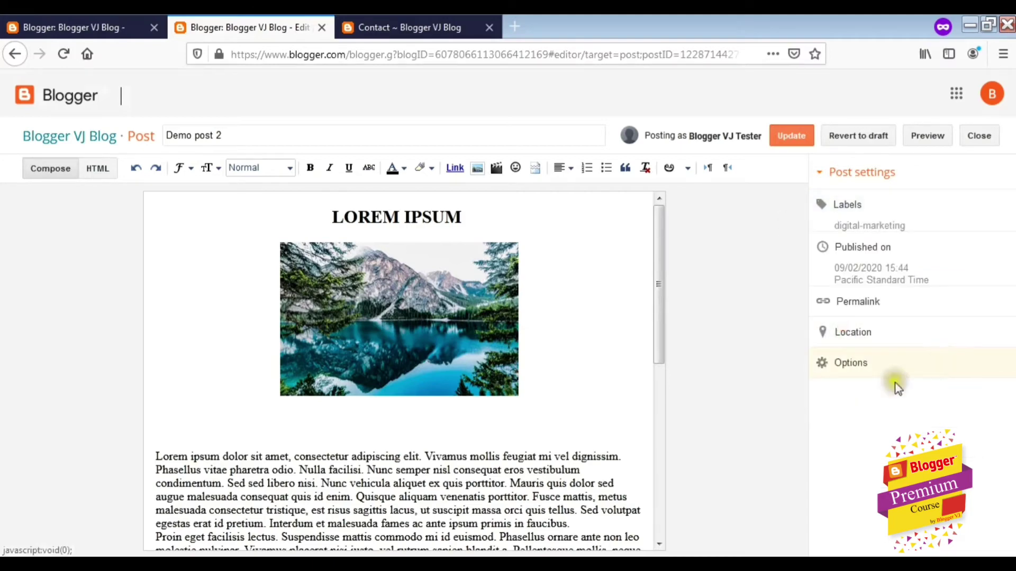
left_click(802, 136)
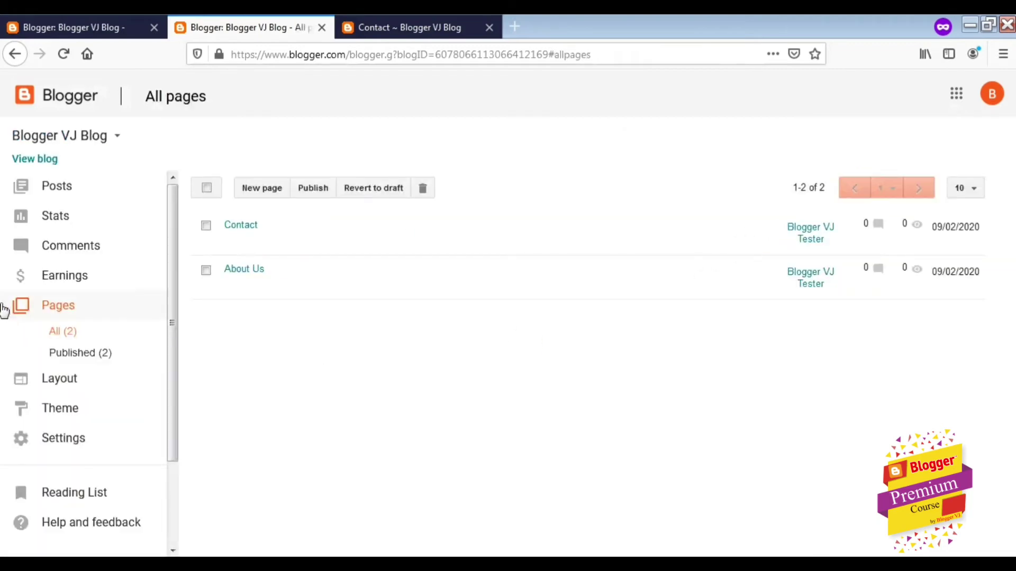
Open sample post for editing, assign it the existing digital-marketing label, and update the post.
left_click(59, 189)
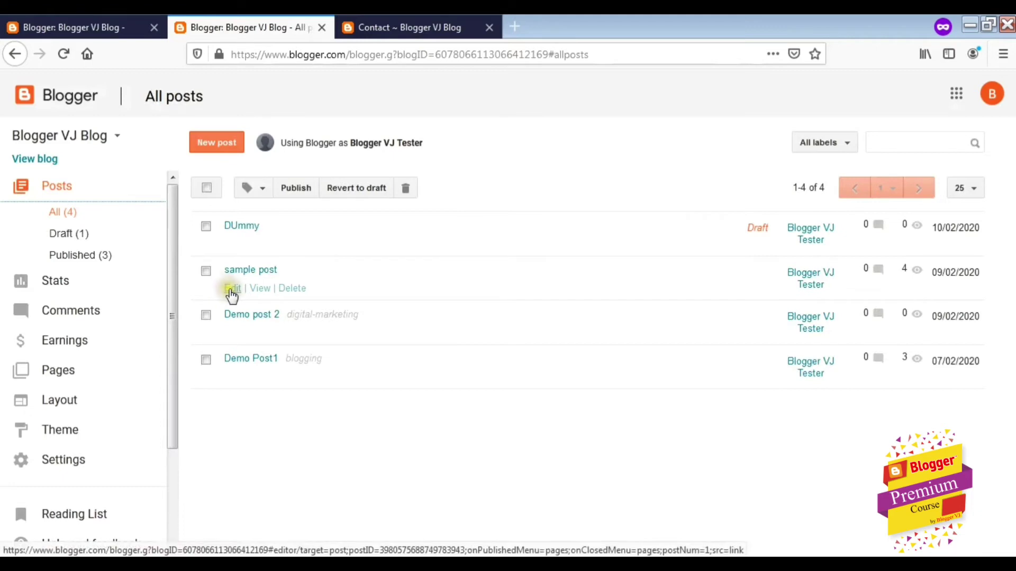
left_click(228, 289)
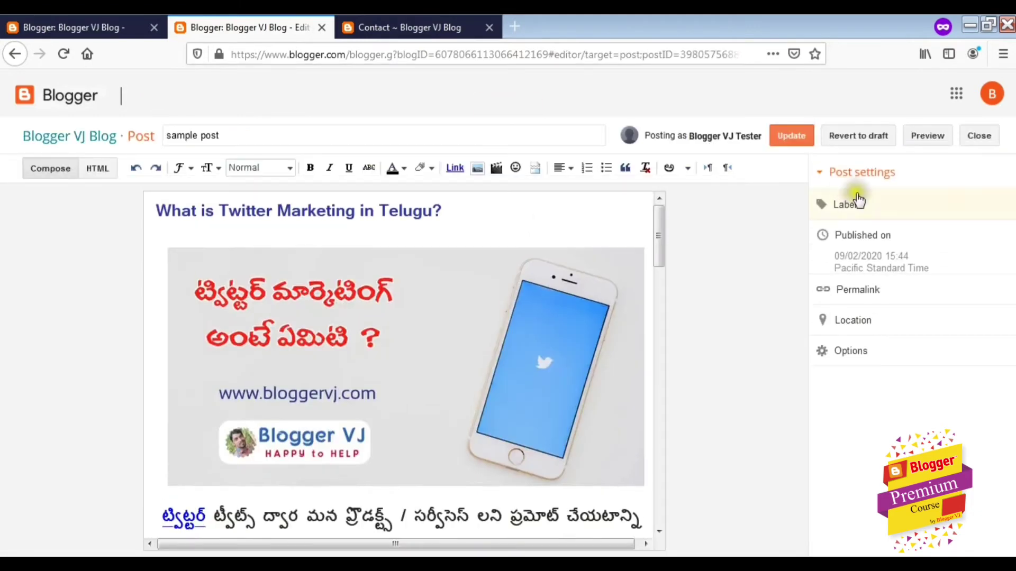
left_click(857, 204)
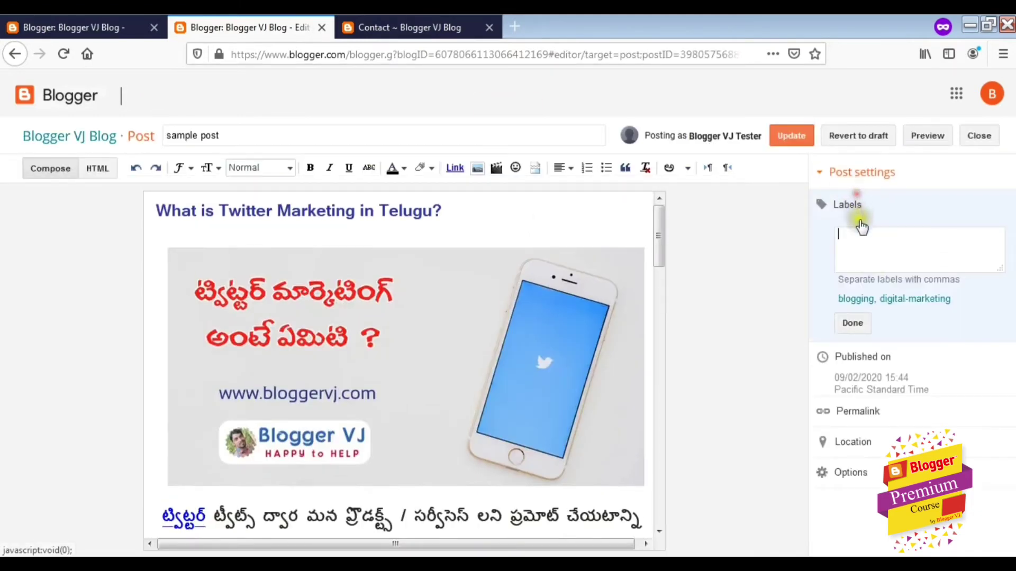
left_click(913, 299)
left_click(850, 325)
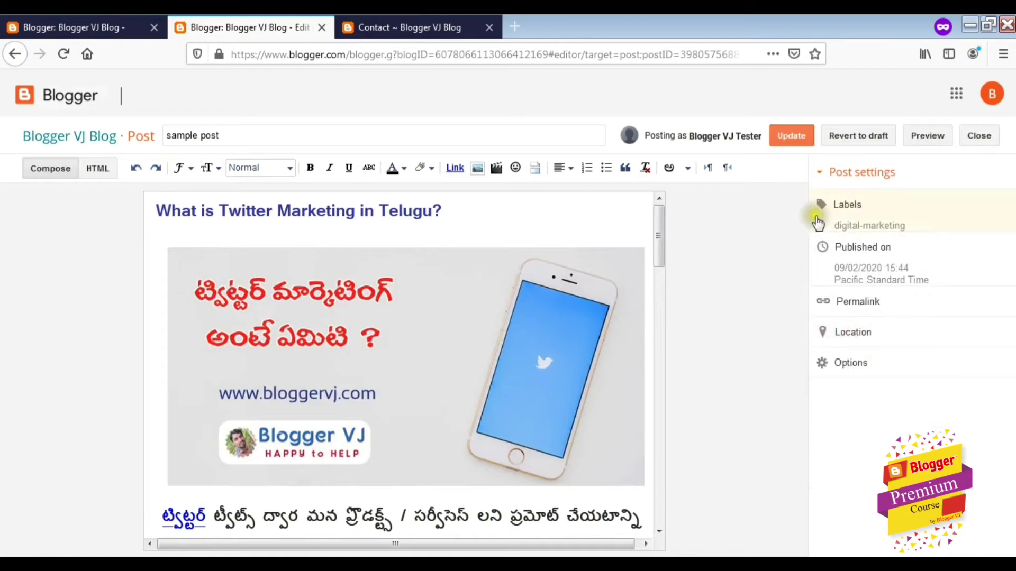
left_click(793, 136)
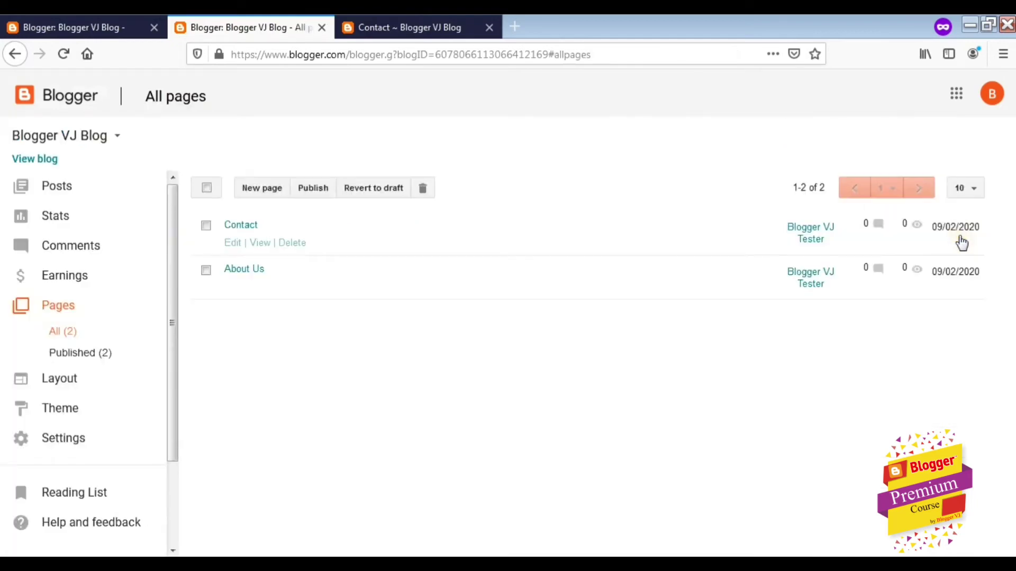
Open the DUmmy draft, assign it the existing blogging label, publish it, and return to the posts list.
left_click(45, 189)
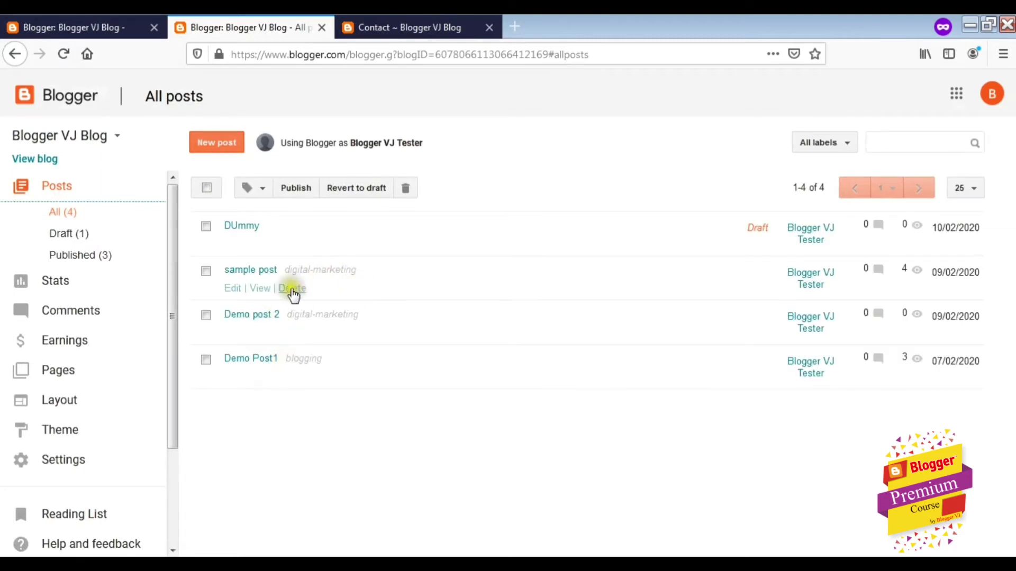
left_click(232, 243)
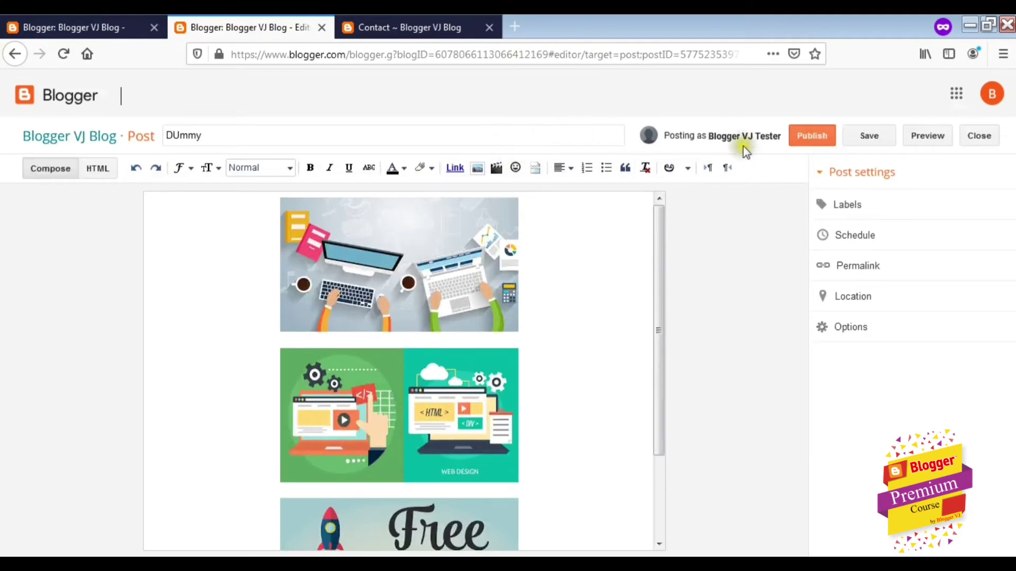
left_click(839, 203)
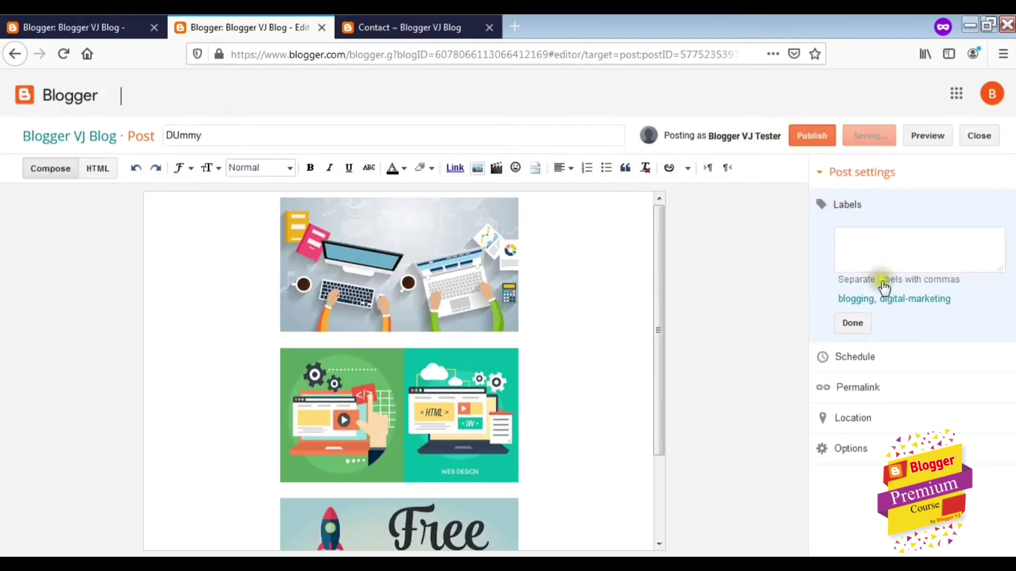
left_click(861, 301)
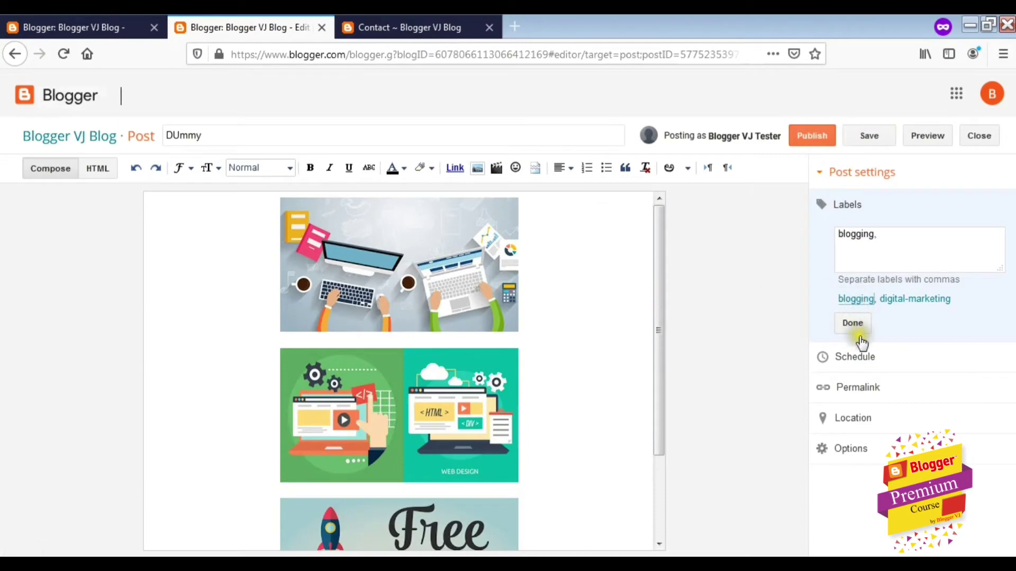
left_click(858, 332)
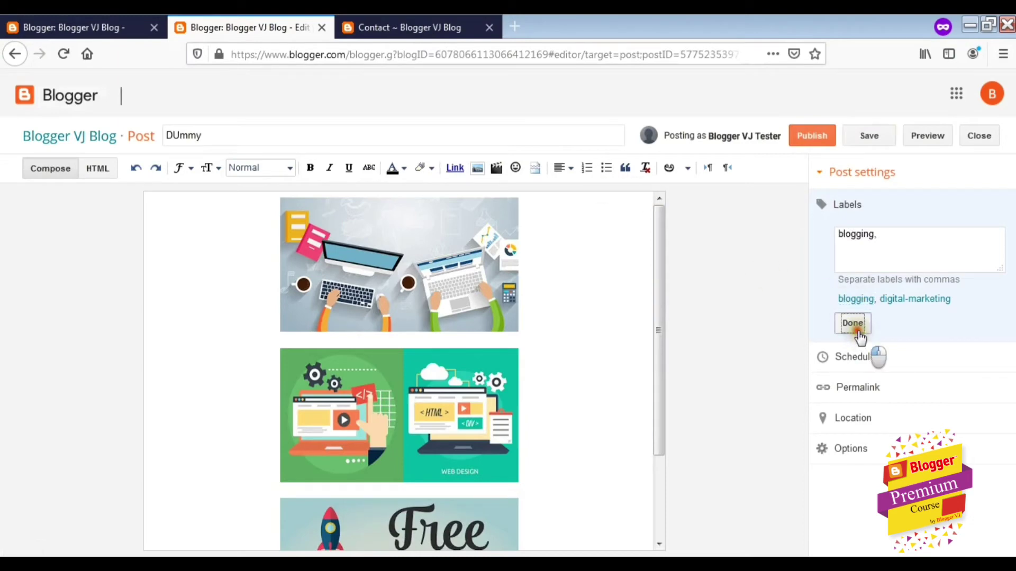
left_click(804, 133)
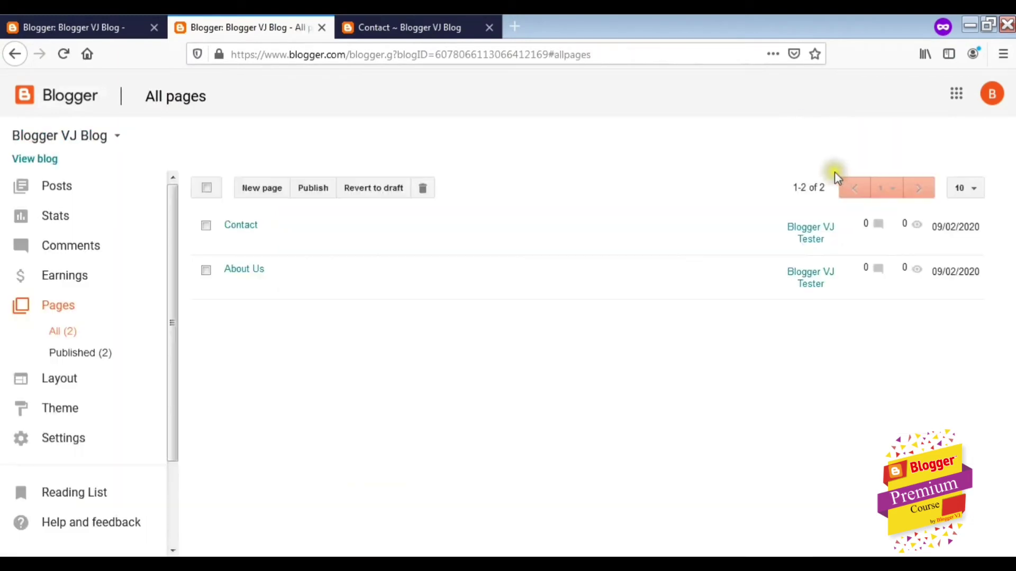
left_click(87, 186)
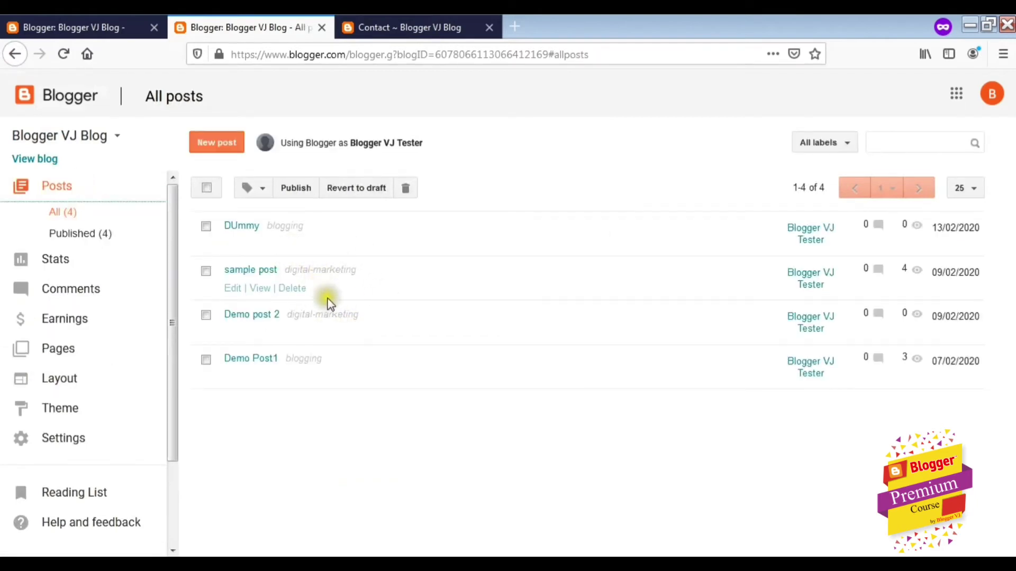
On the live blog's home page, open the blogging label of the DUmmy post and review the posts listed under it.
left_click(384, 24)
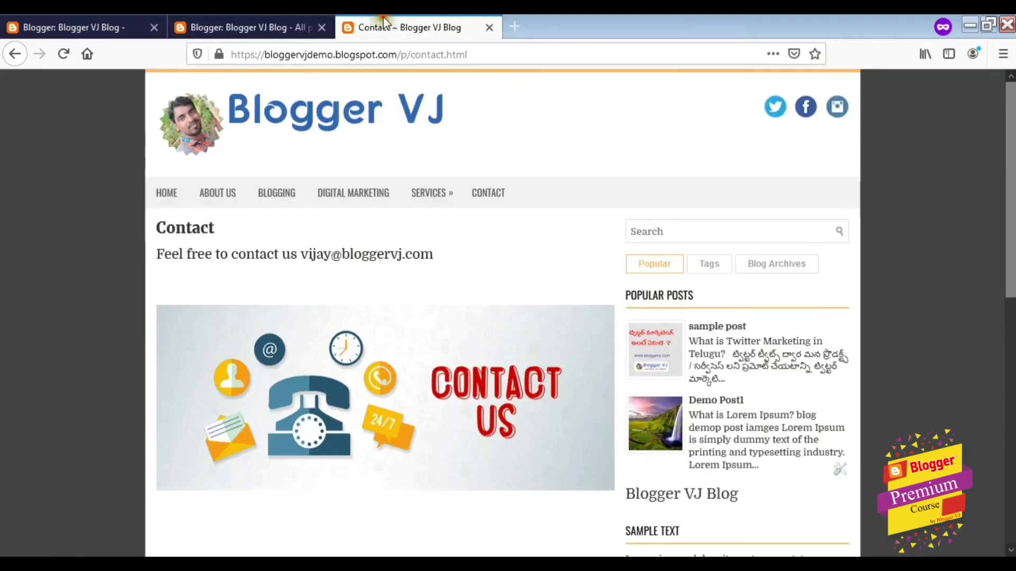
left_click(167, 194)
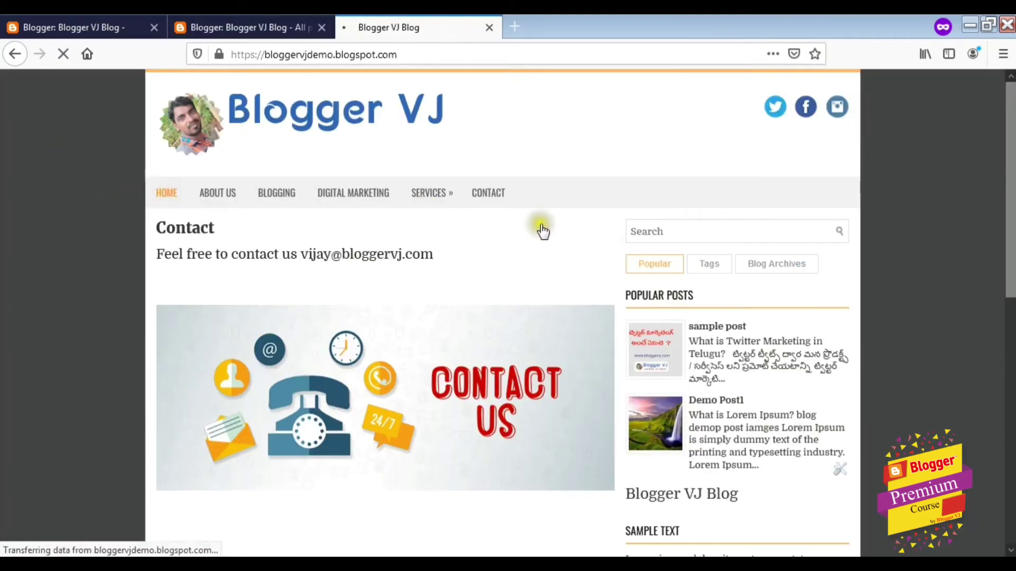
scroll(480, 314, "down", 4)
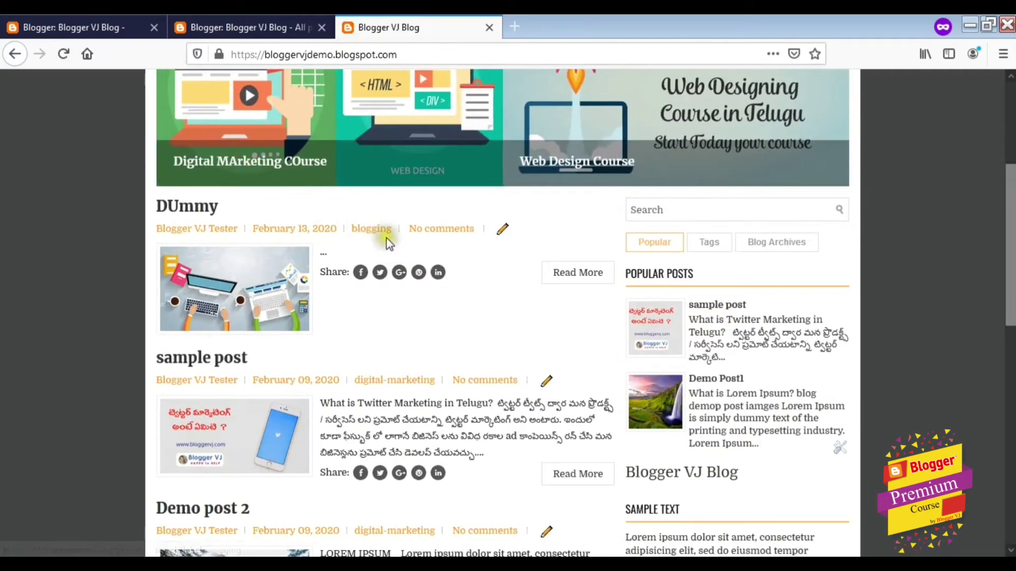
left_click(377, 233)
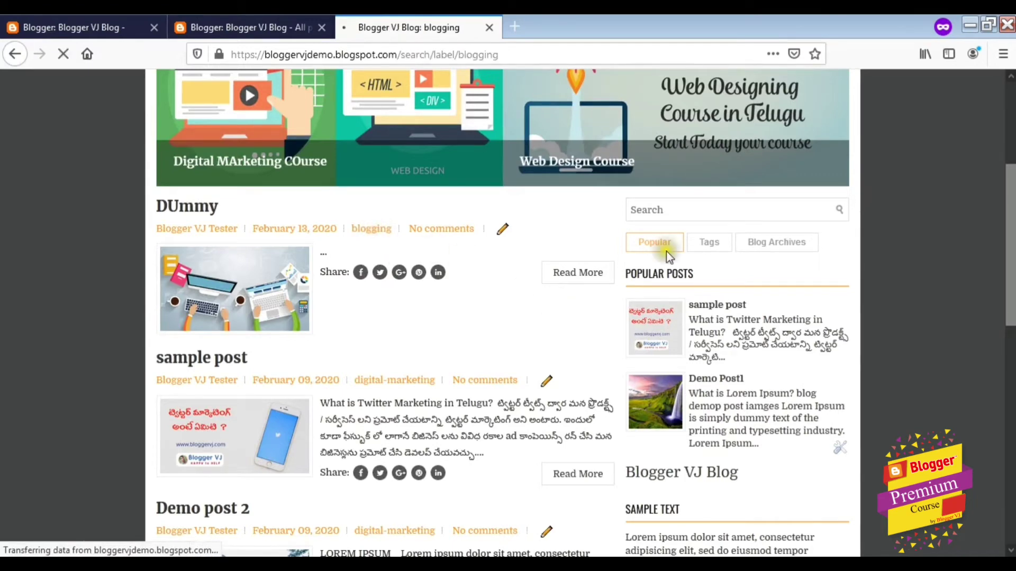
scroll(1010, 204, "down", 3)
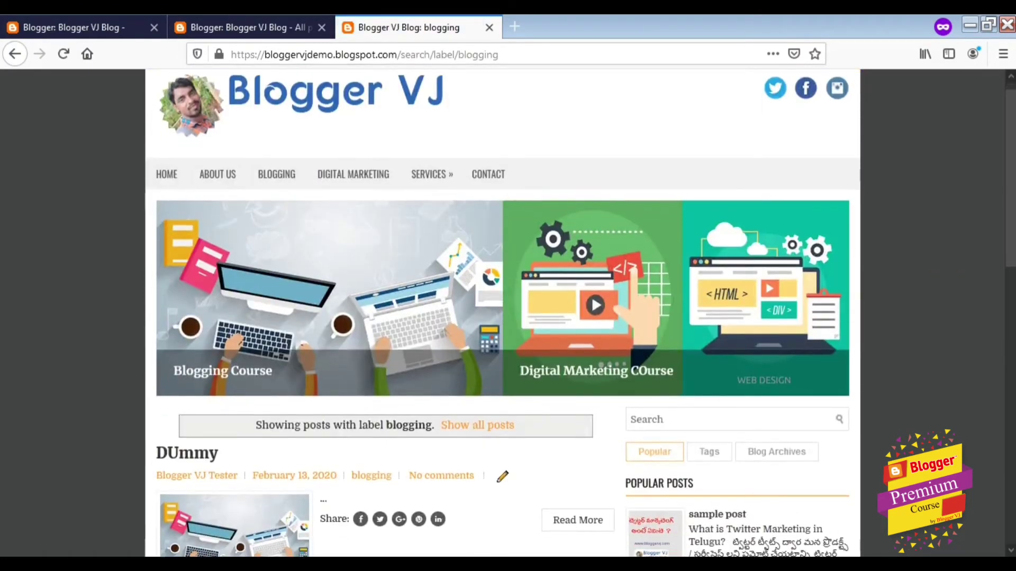
scroll(1011, 204, "down", 2)
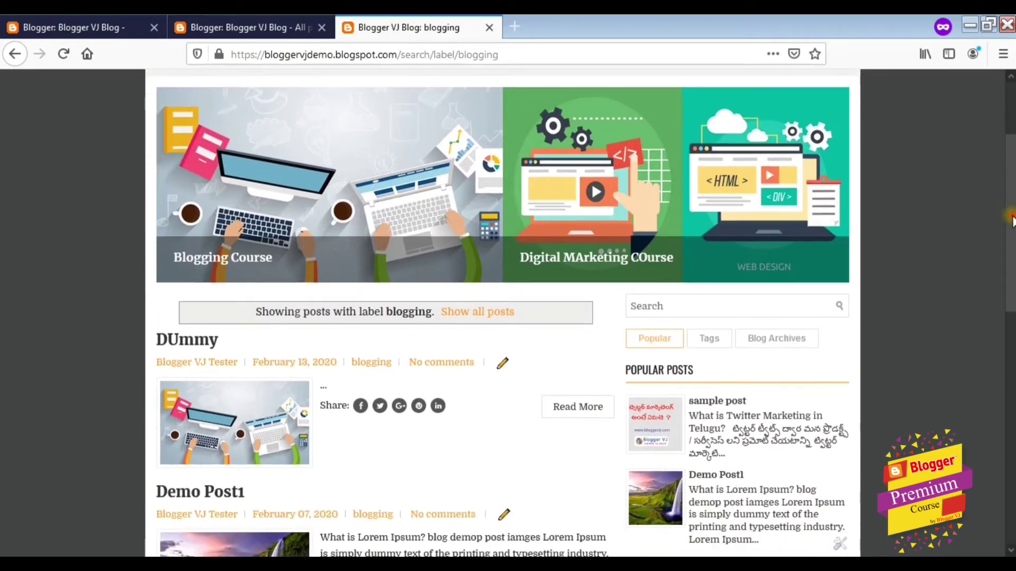
scroll(1011, 204, "down", 3)
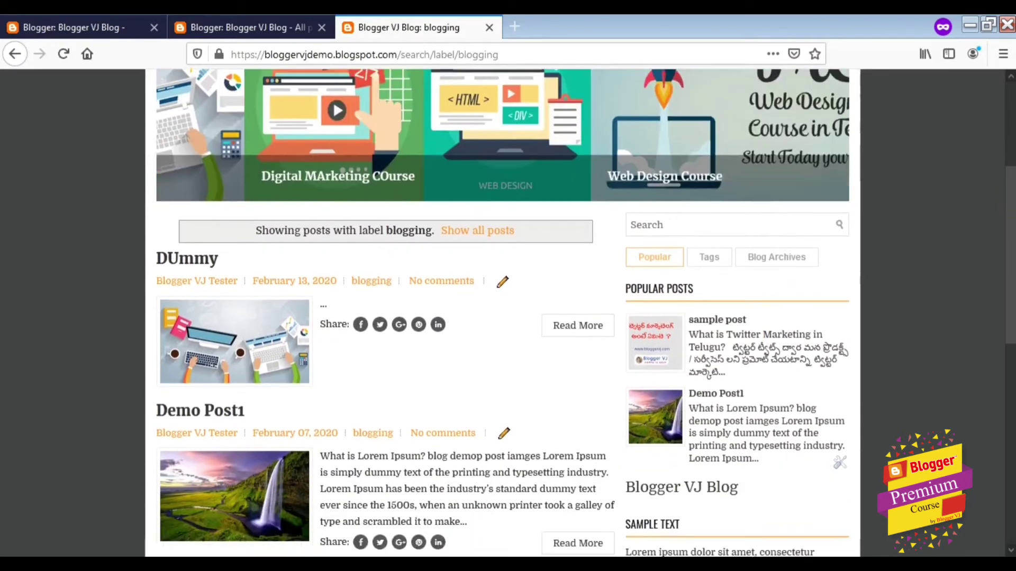
scroll(1011, 203, "up", 1)
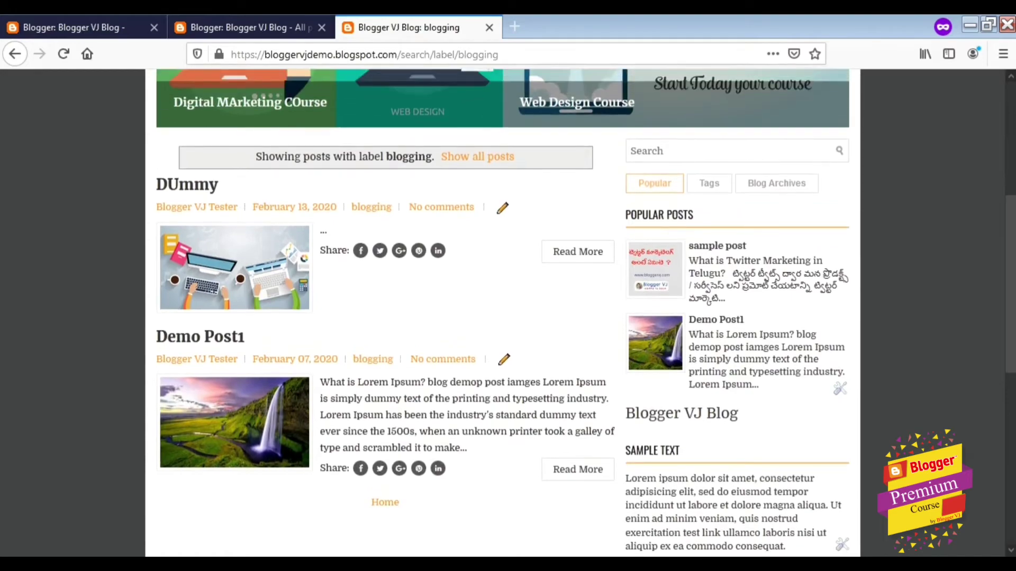
scroll(1011, 203, "up", 5)
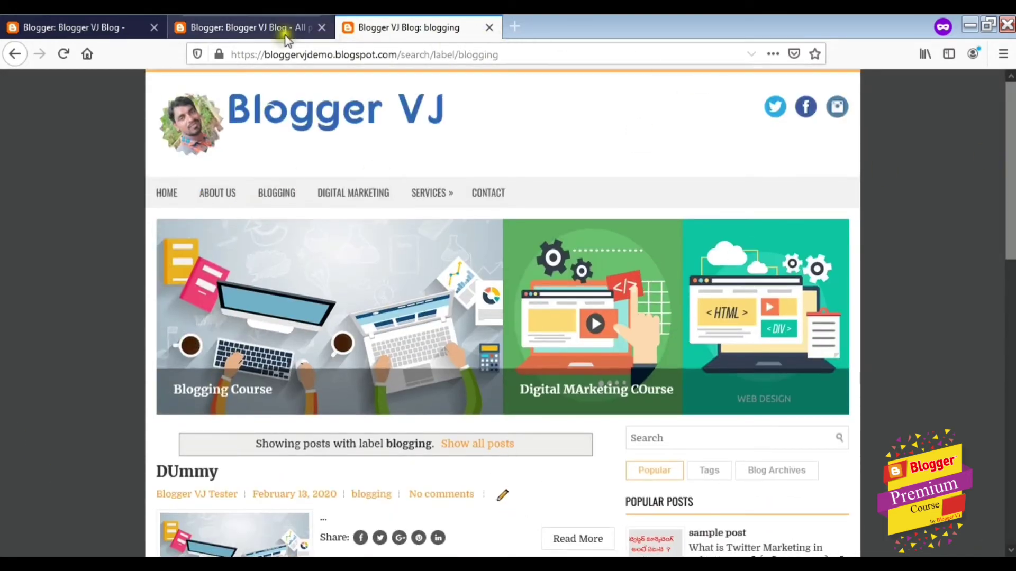
Copy the blogging label page's address and switch back to the theme HTML editor.
left_click(502, 54)
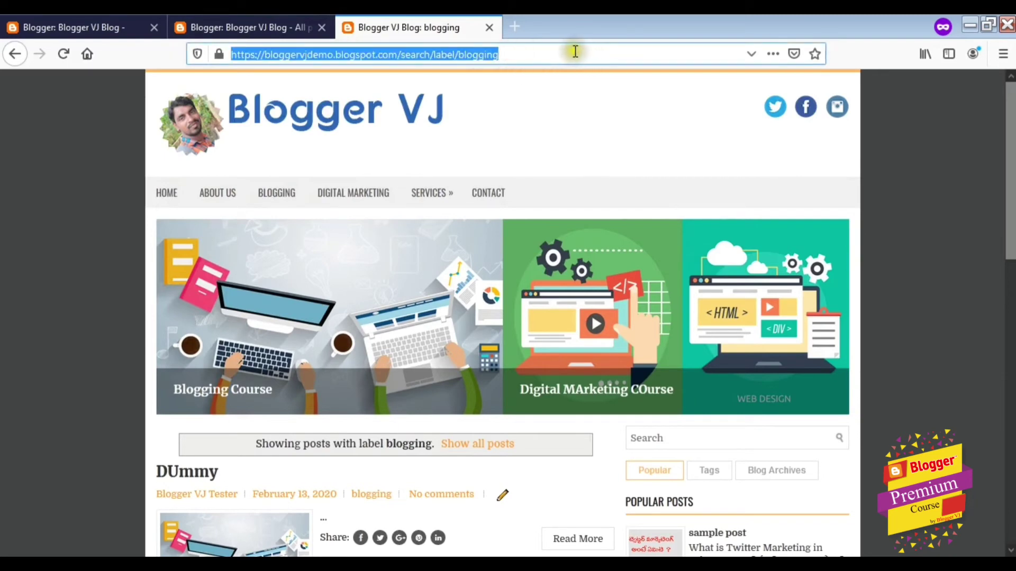
left_click(254, 27)
left_click(56, 28)
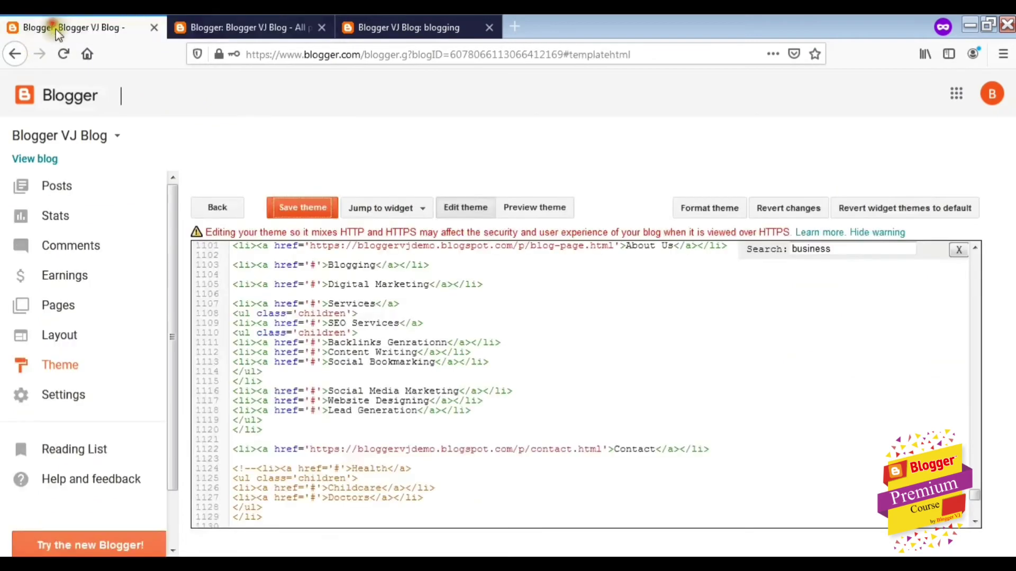
left_click(314, 270)
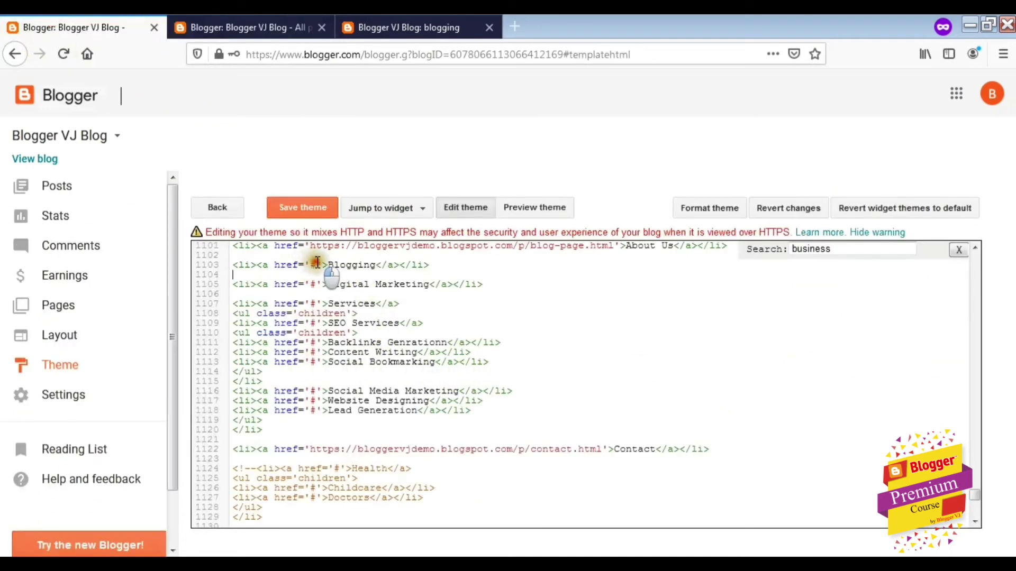
type("https://bloggervjdemo.blogspot.com/search/label/blogging")
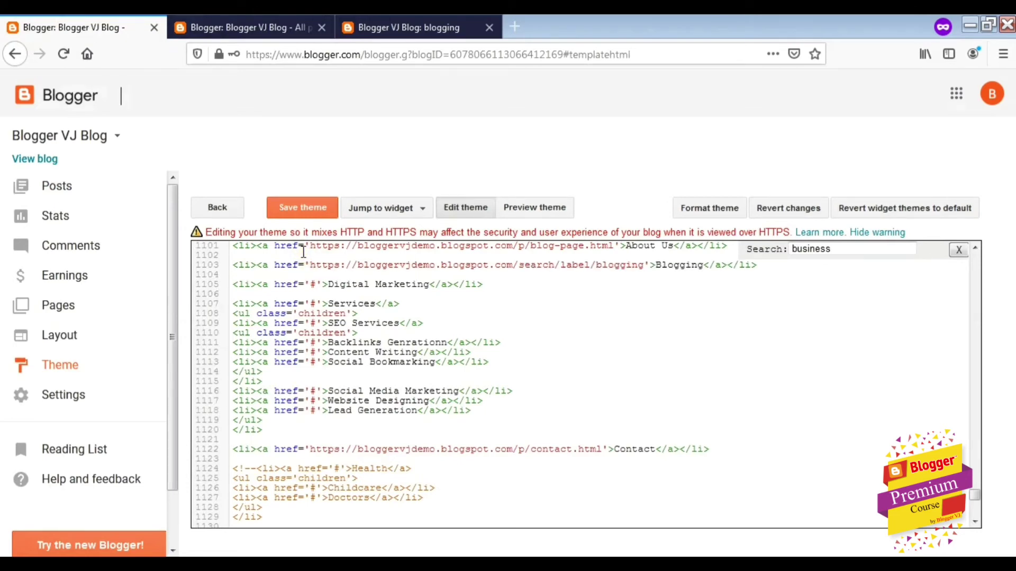
left_click(297, 209)
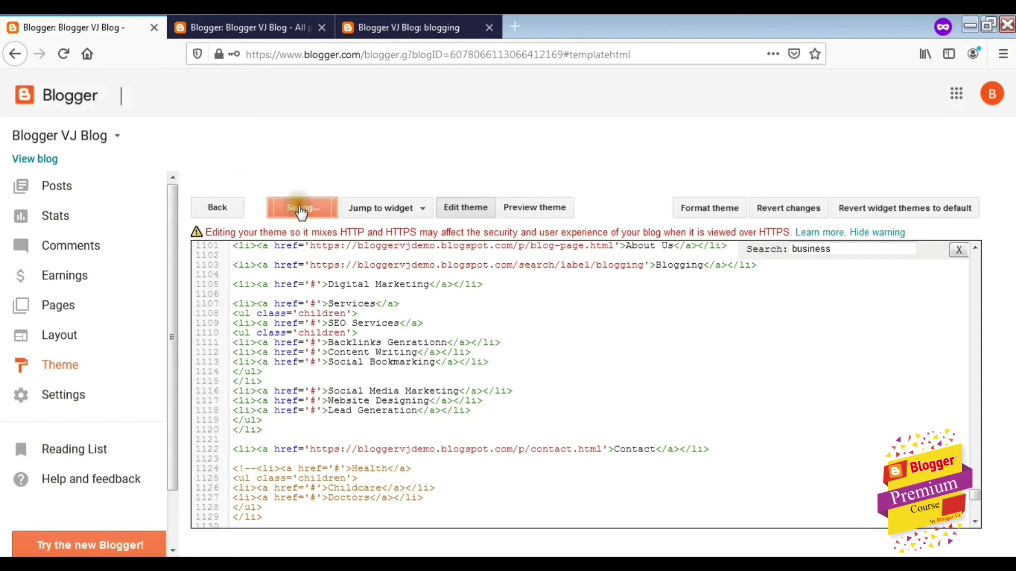
On the live blog's home page, open the digital-marketing label of sample post and copy the label page's address.
left_click(448, 23)
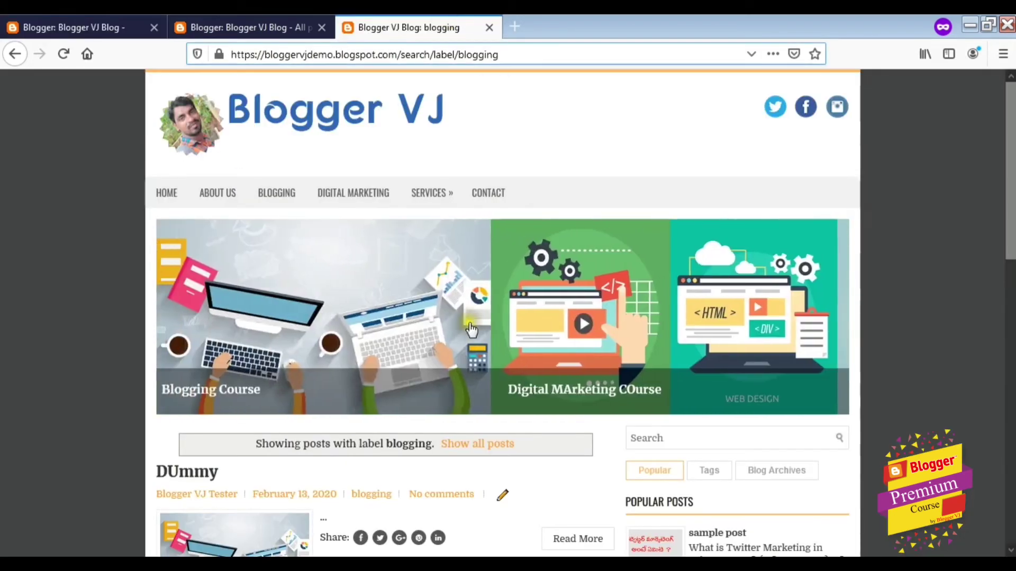
scroll(460, 310, "down", 4)
scroll(461, 307, "down", 3)
scroll(461, 308, "down", 2)
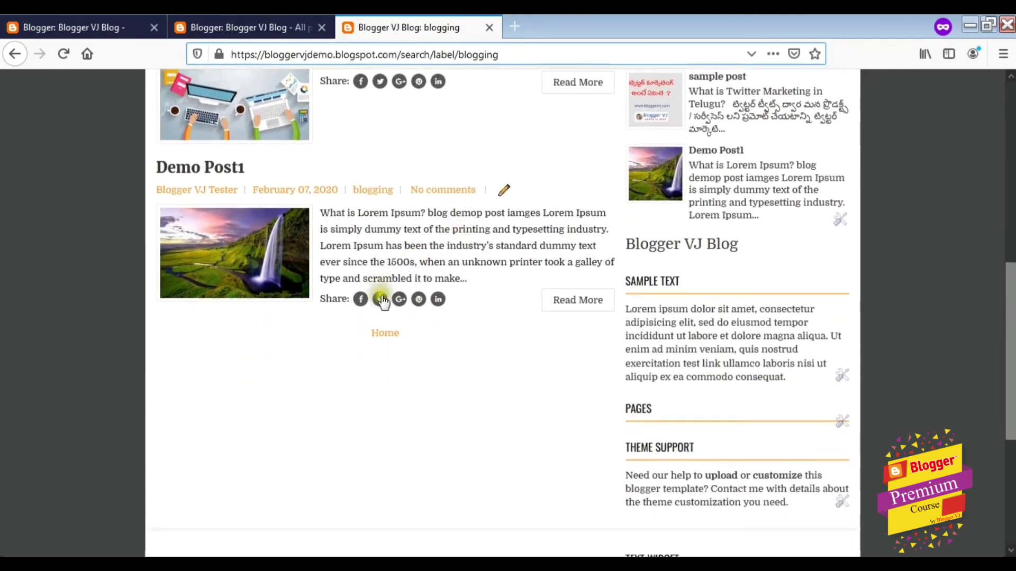
scroll(502, 223, "up", 8)
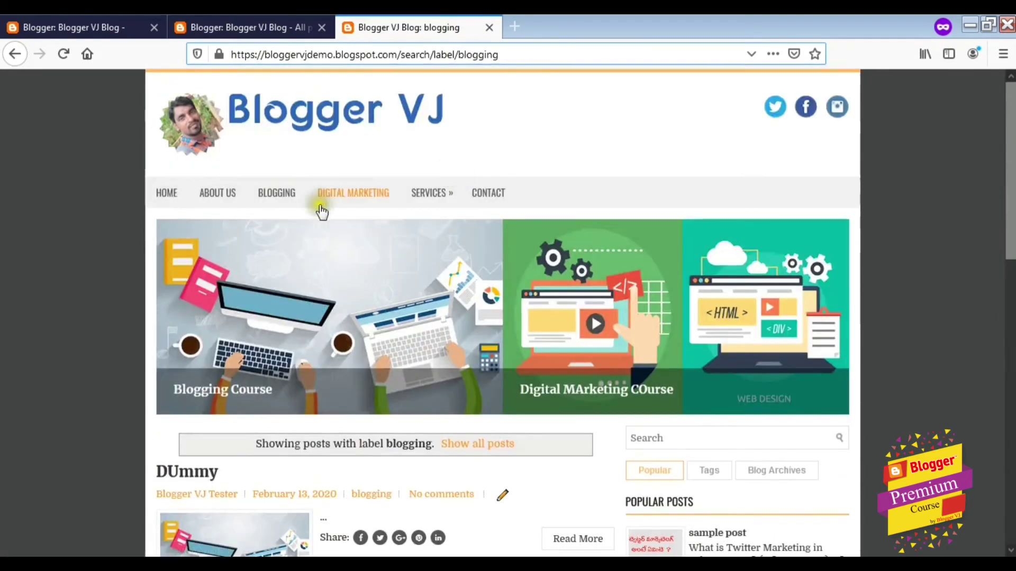
left_click(169, 196)
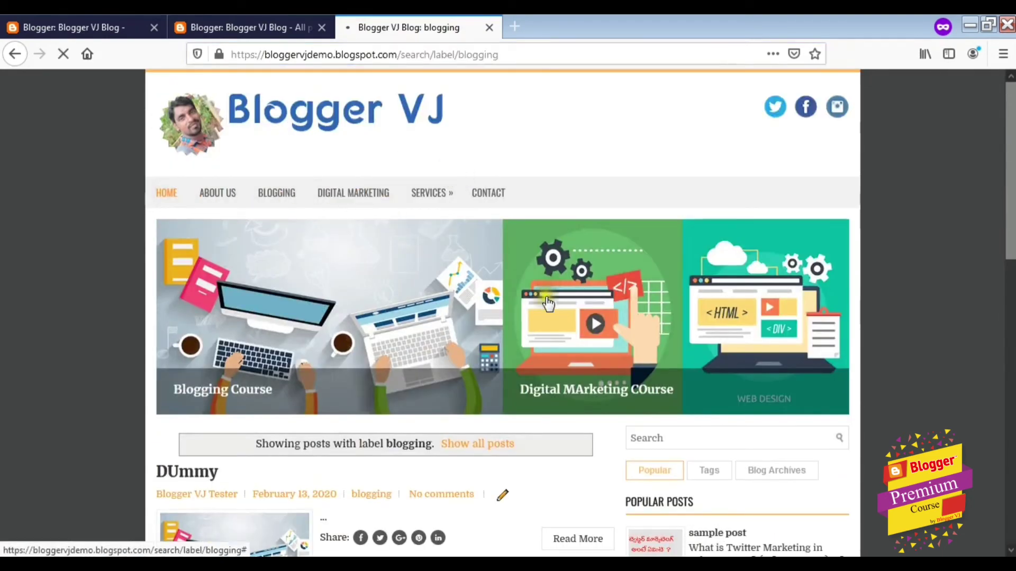
scroll(542, 291, "down", 8)
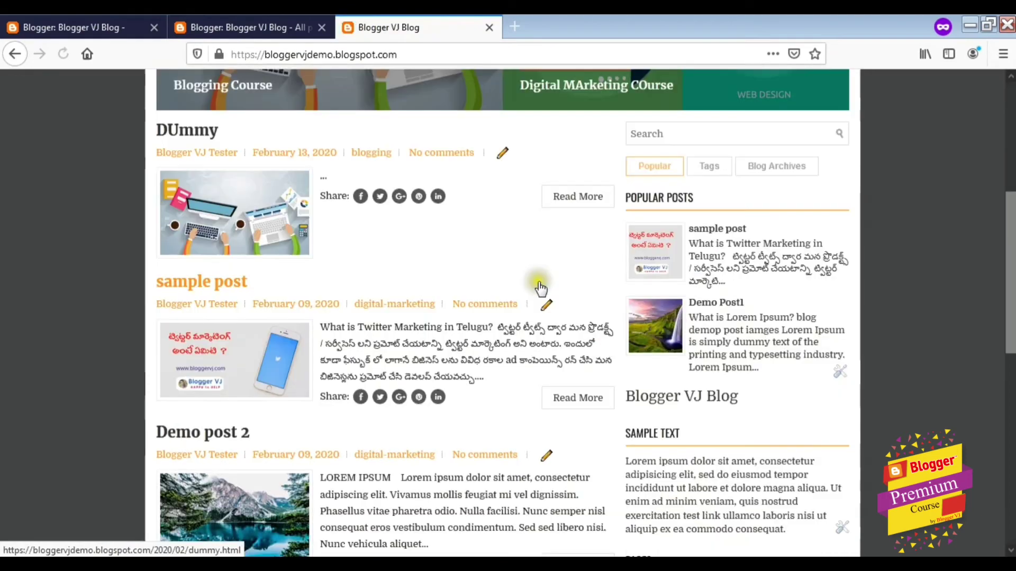
left_click(408, 306)
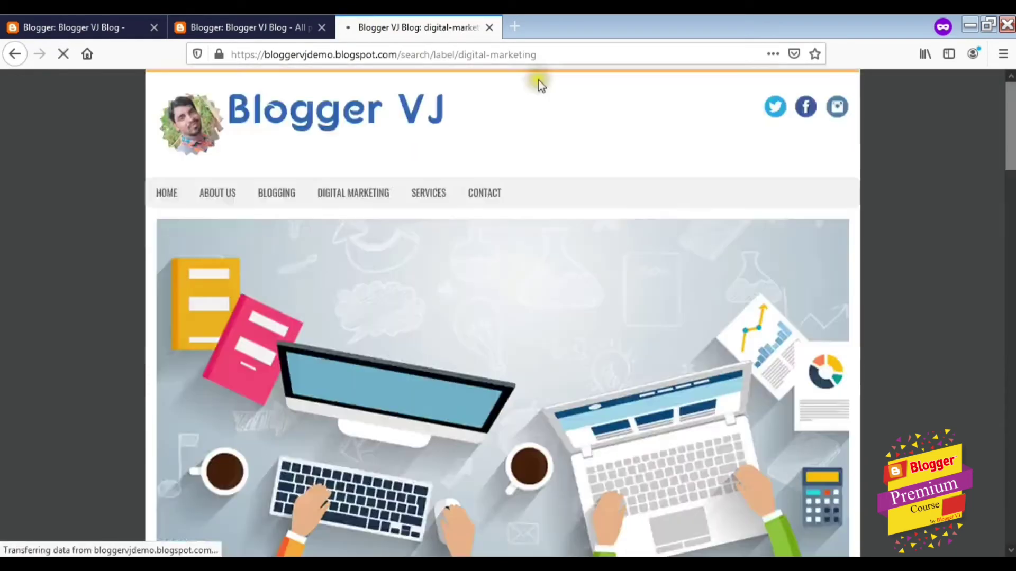
left_click(562, 53)
key("ctrl+c")
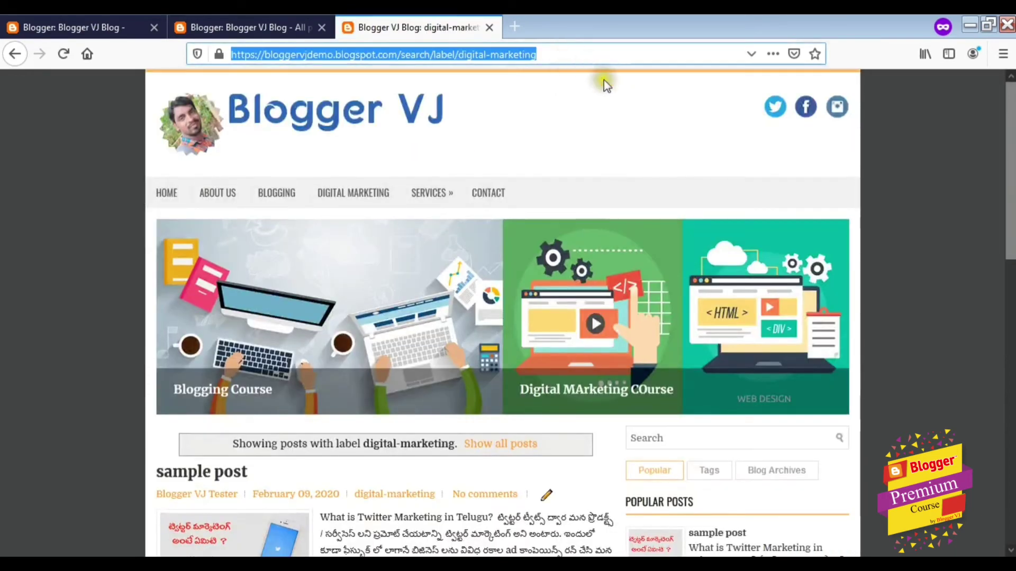
In the theme HTML, replace the # in the Digital Marketing menu link with the copied digital-marketing label address and save the theme.
left_click(246, 21)
left_click(135, 32)
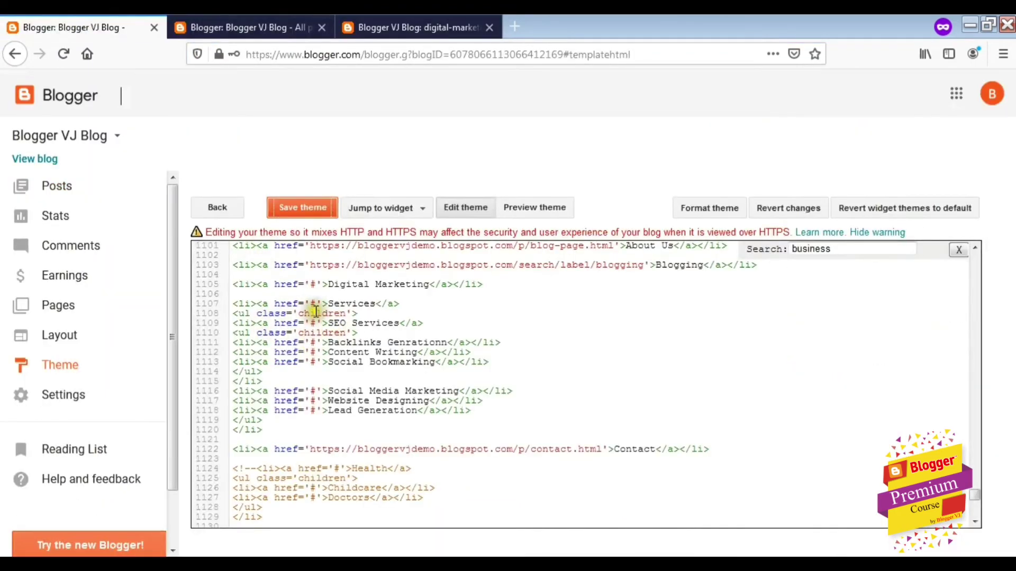
left_click(313, 285)
key("ctrl+v")
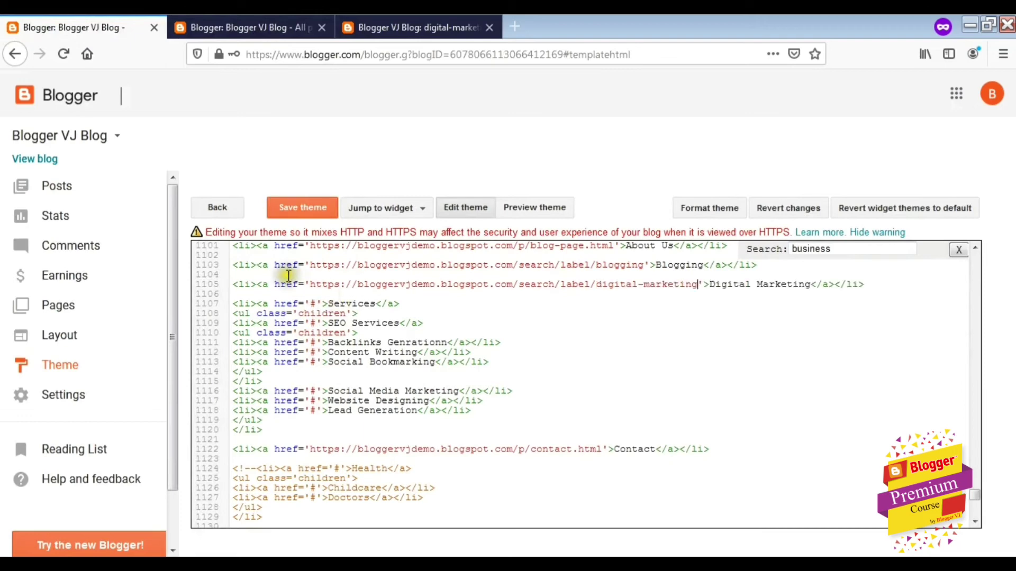
left_click(297, 211)
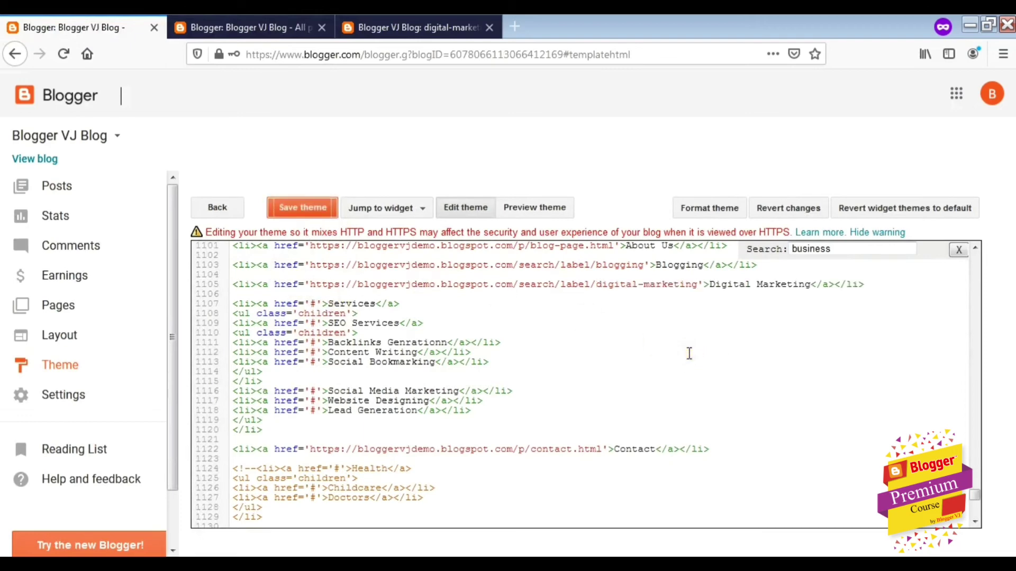
Reload the live blog, go to its home page, and test the Digital Marketing menu item by reviewing the posts it lists.
left_click(420, 26)
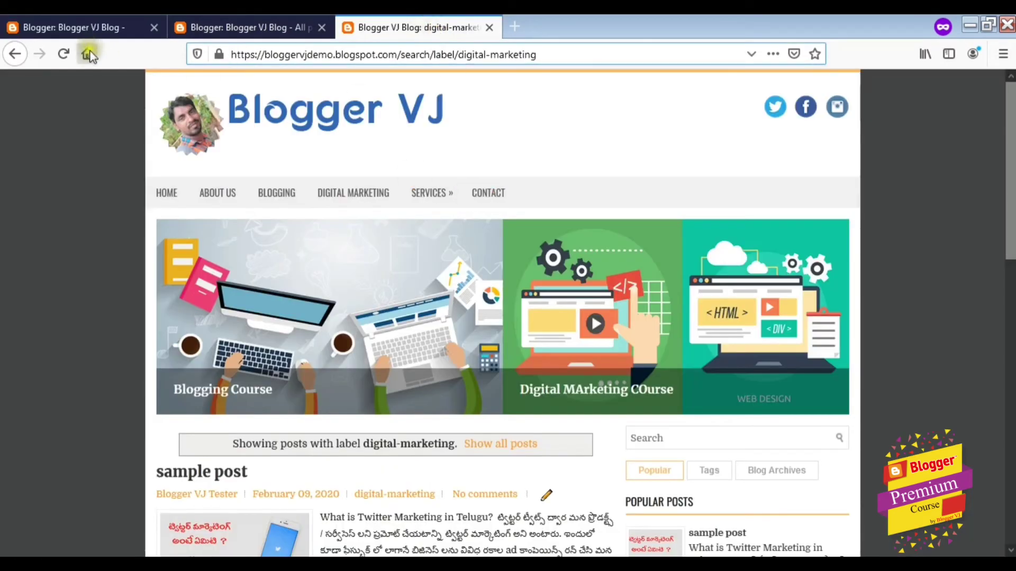
left_click(63, 54)
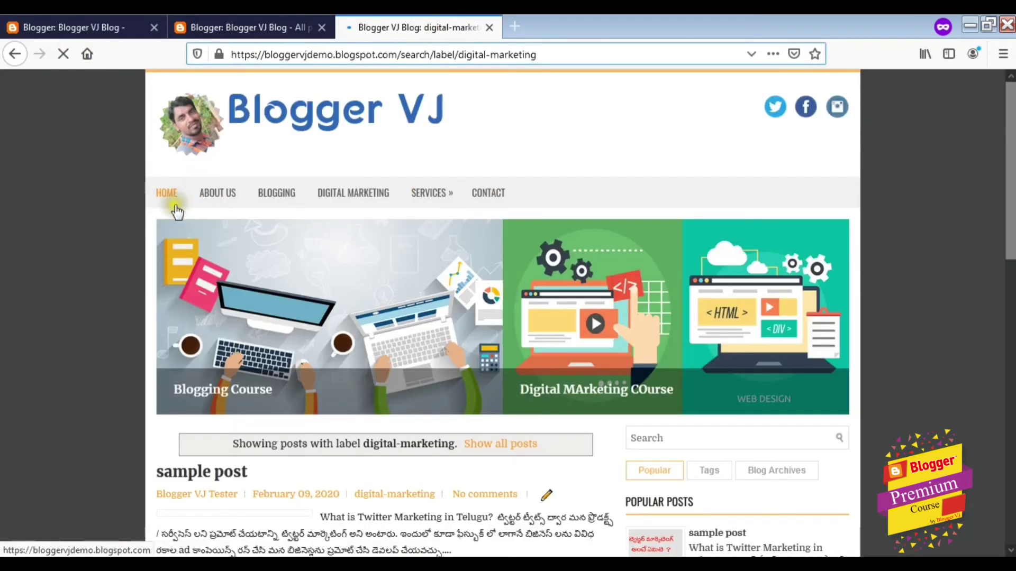
left_click(165, 194)
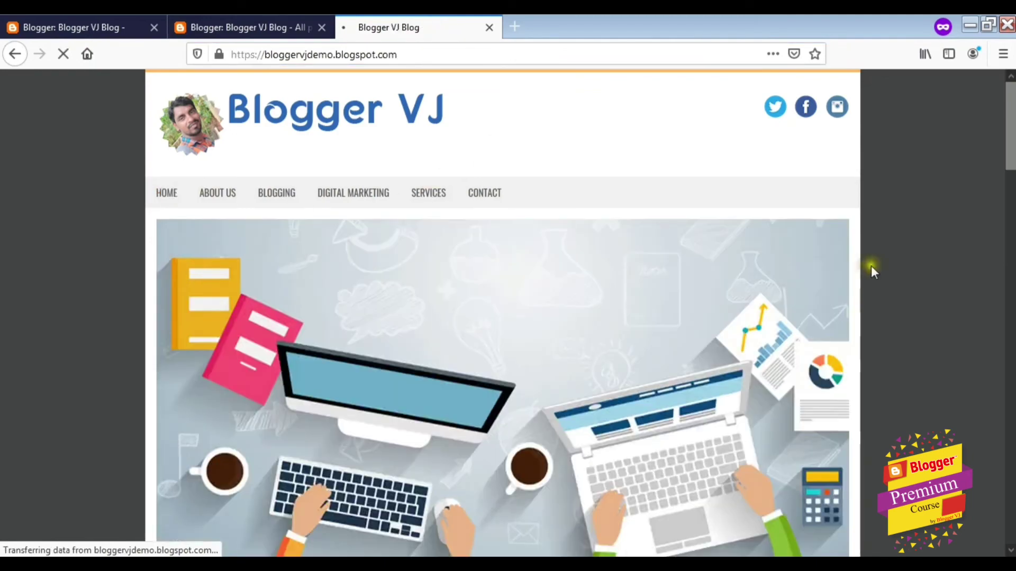
scroll(873, 265, "down", 3)
scroll(886, 266, "up", 3)
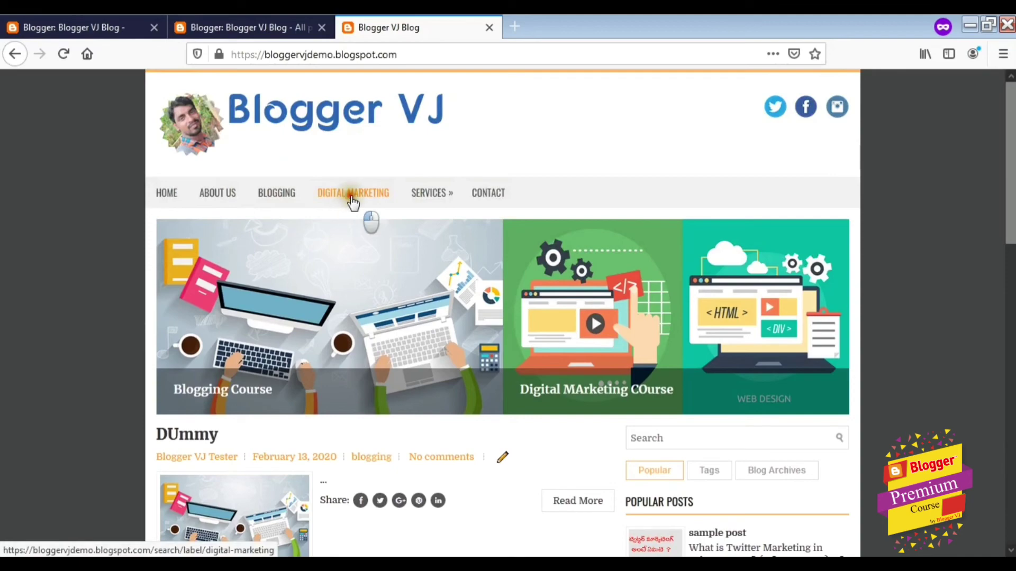
left_click(353, 202)
scroll(841, 214, "down", 4)
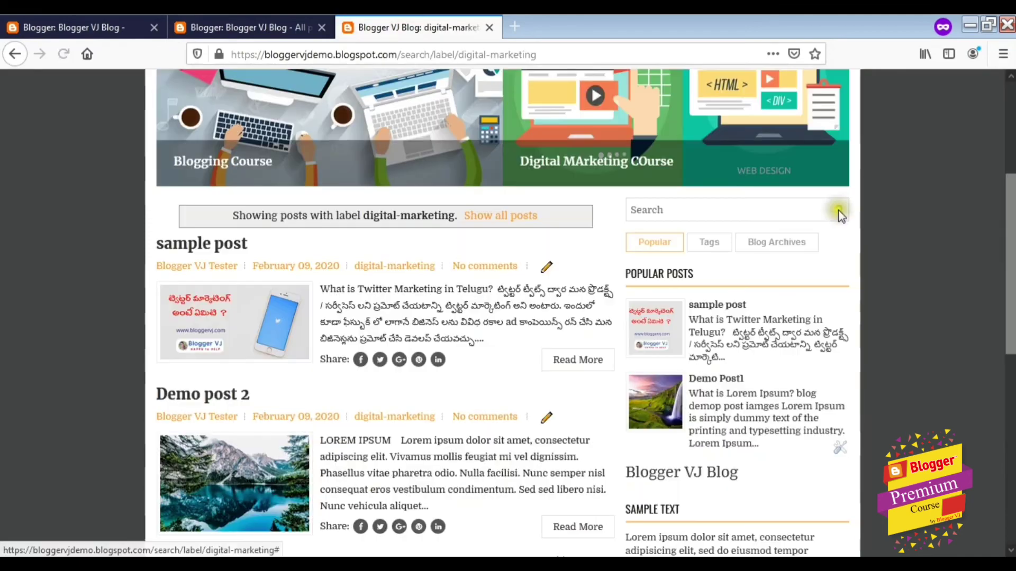
scroll(359, 296, "down", 2)
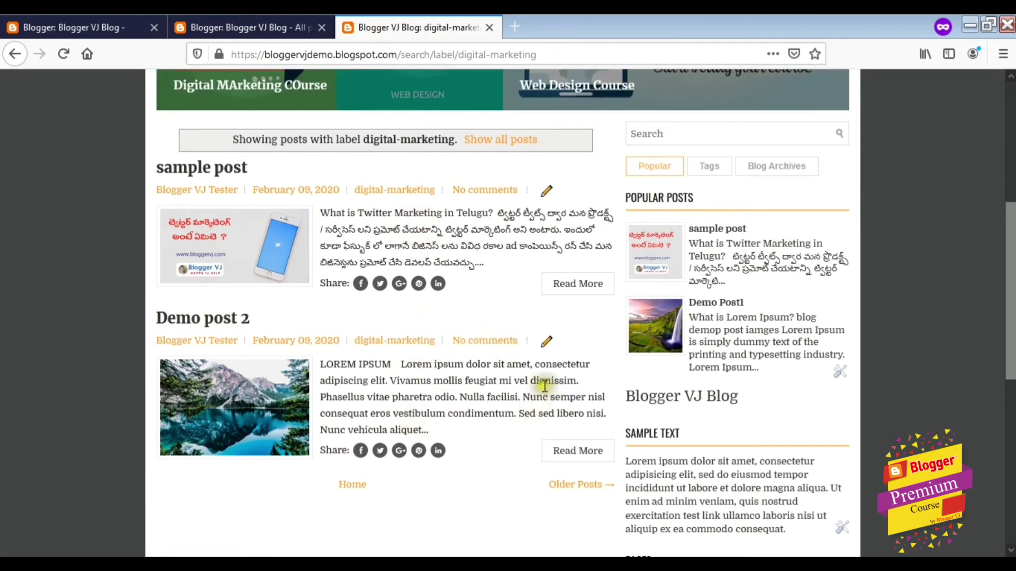
Show all posts again, then test the Blogging menu item and check the posts it lists.
left_click(499, 140)
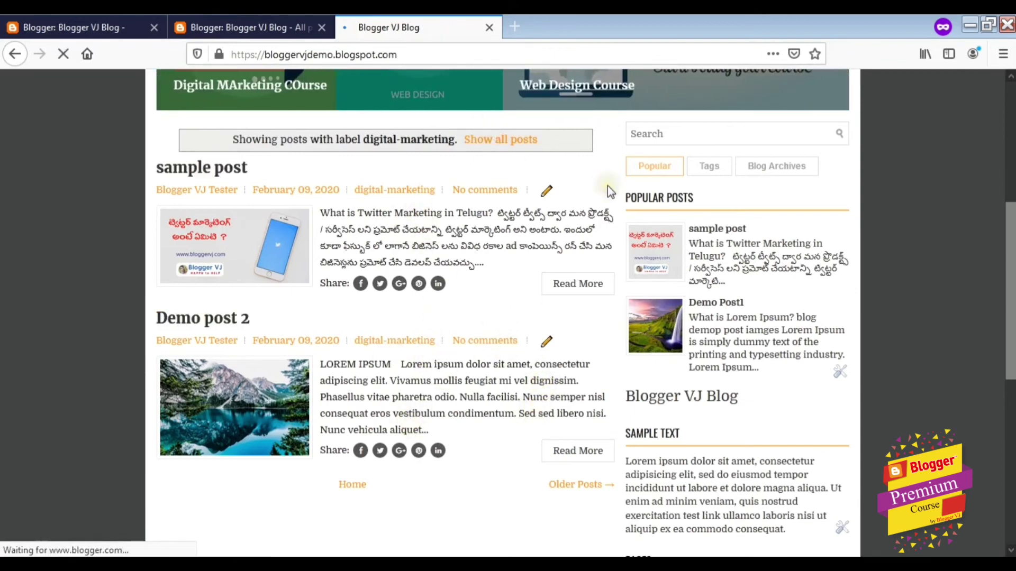
scroll(604, 185, "down", 4)
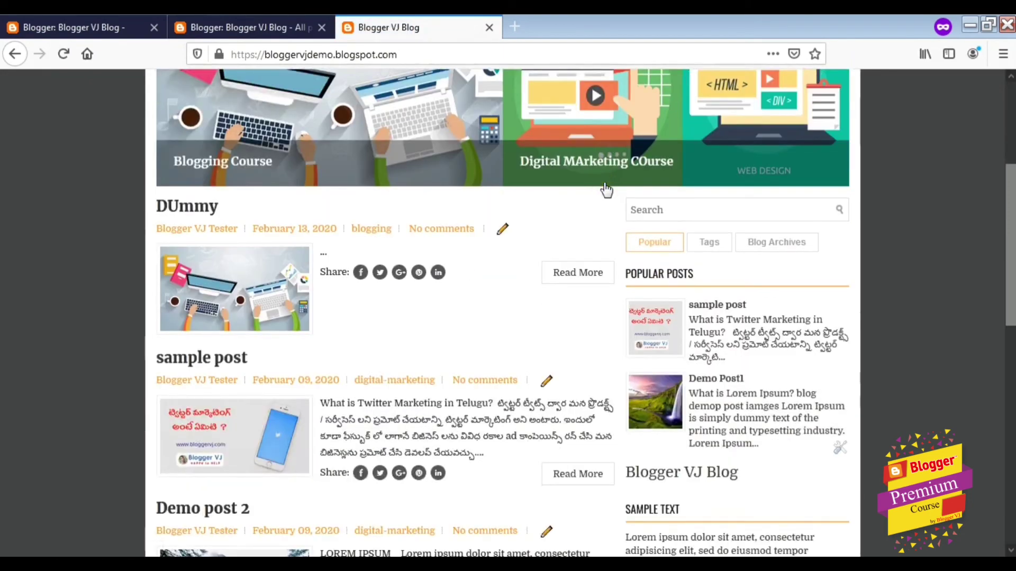
scroll(431, 211, "down", 2)
scroll(306, 159, "up", 6)
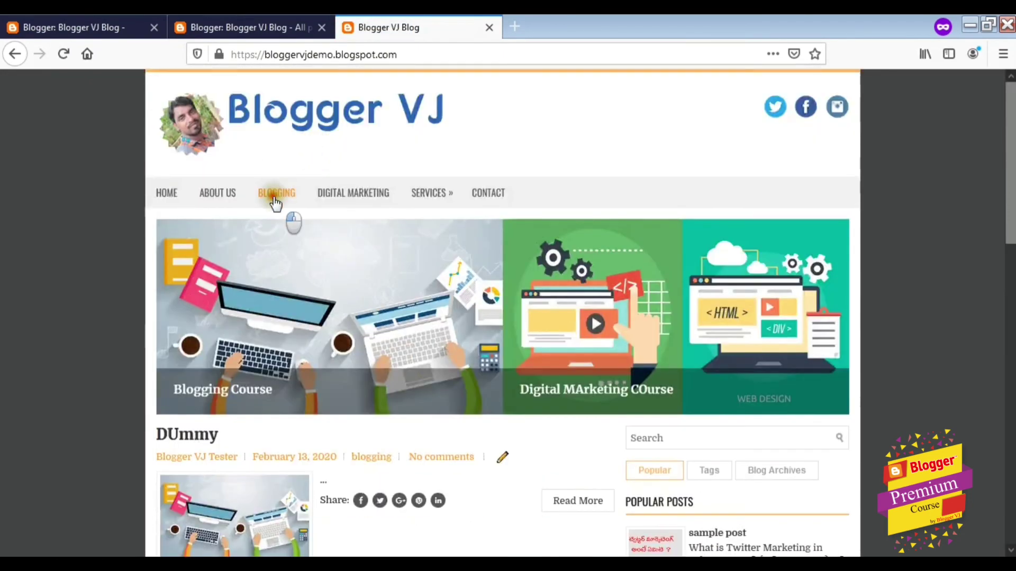
left_click(275, 198)
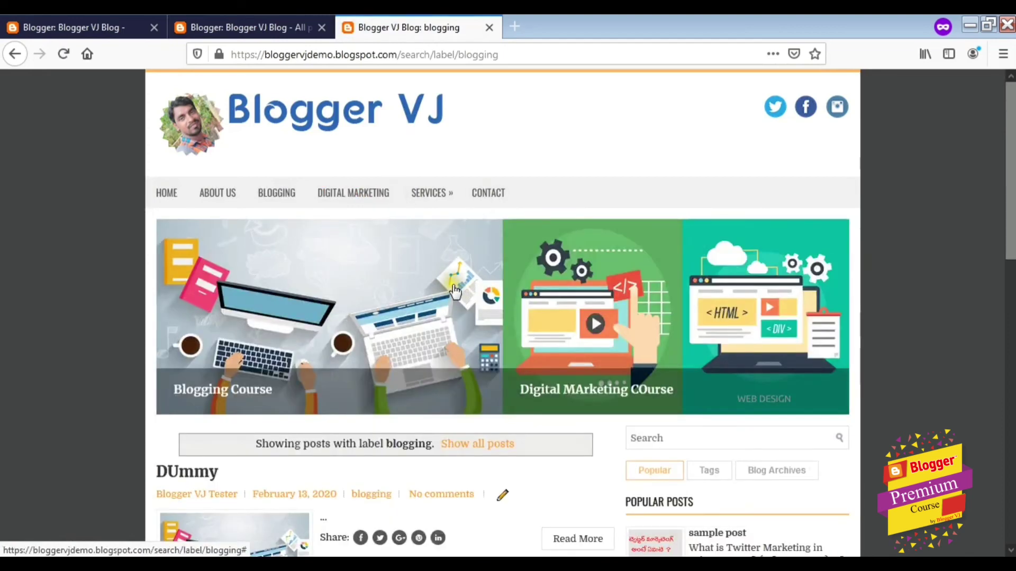
scroll(457, 292, "down", 1)
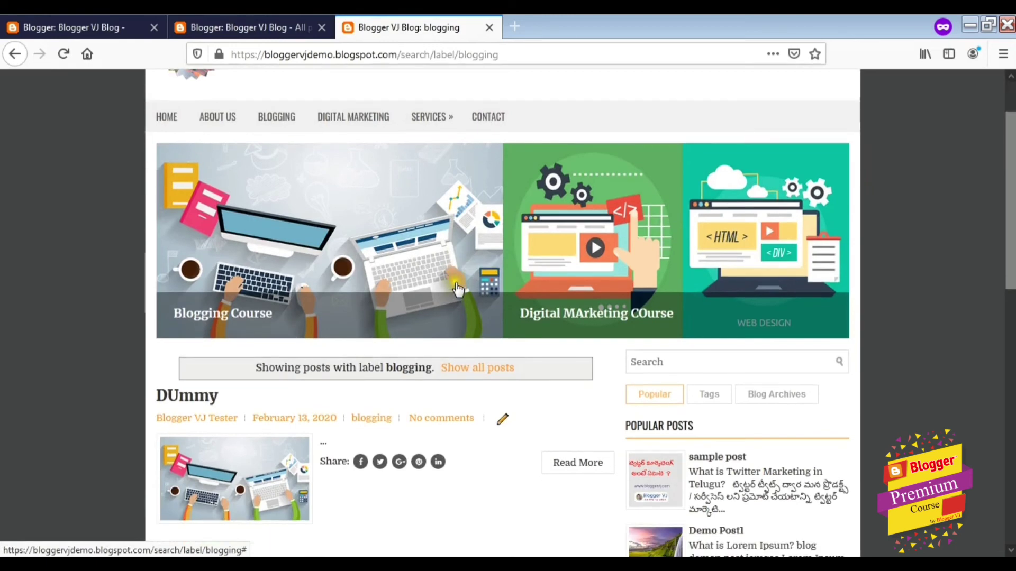
left_click(83, 21)
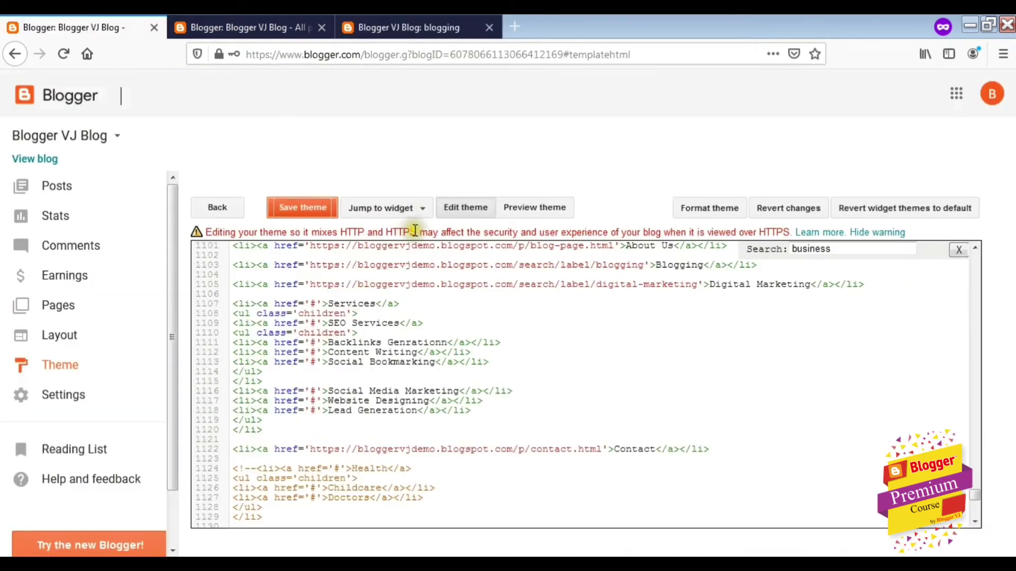
left_click(239, 28)
left_click(447, 27)
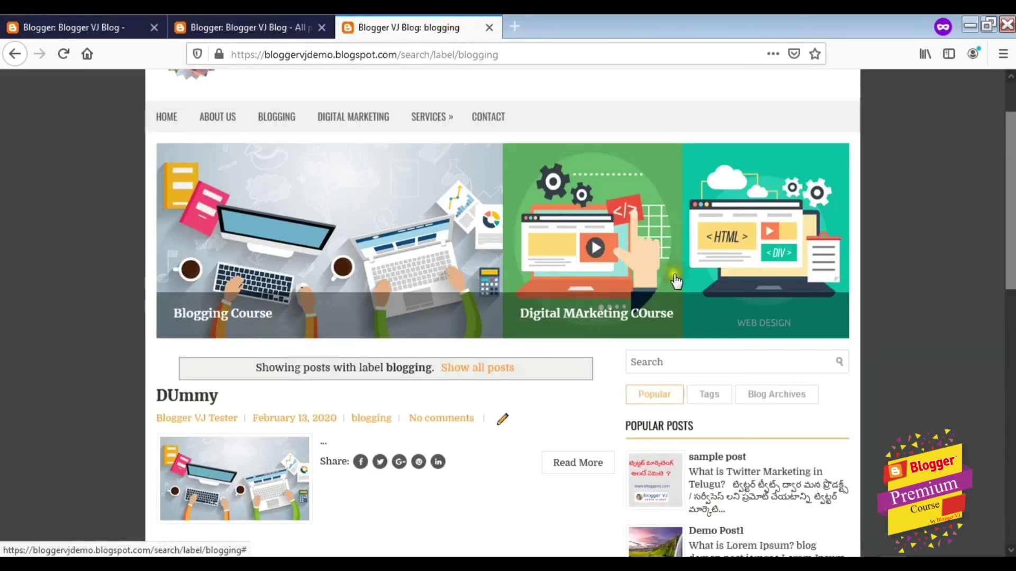
scroll(676, 280, "up", 2)
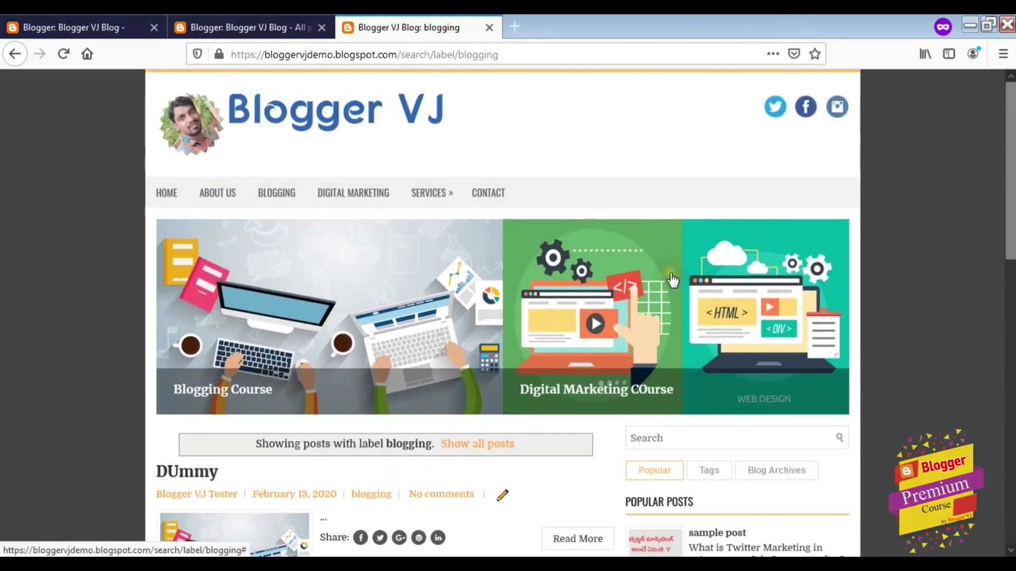